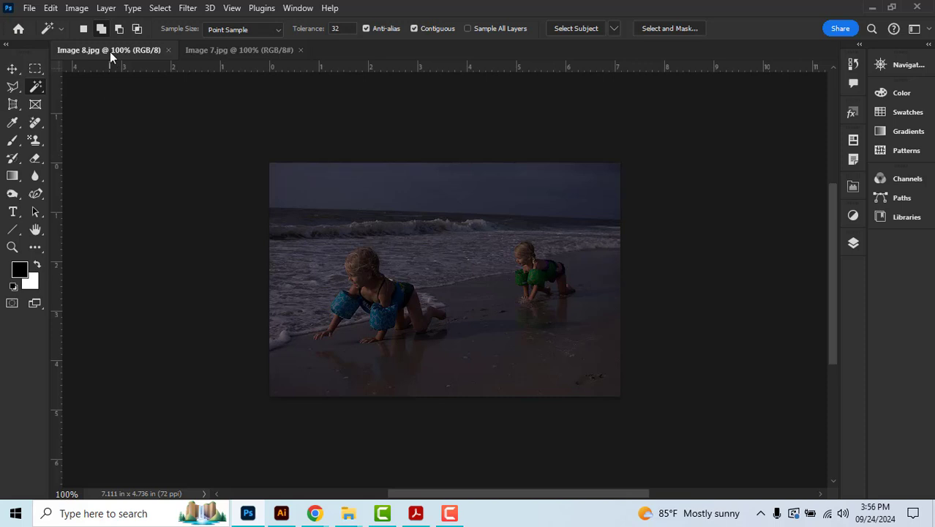
Step: Apply Auto Tone, Auto Contrast and Auto Color to the beach photo, Image 8.jpg
click(208, 51)
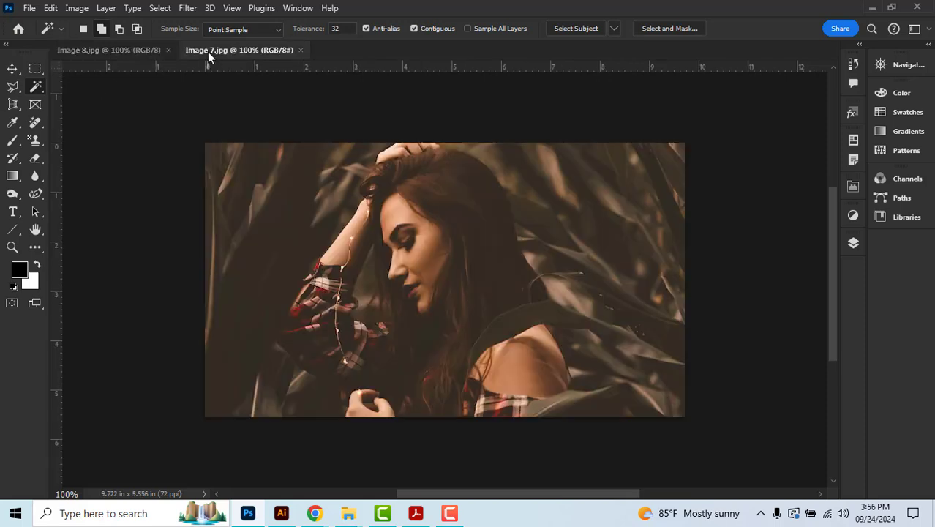
click(120, 50)
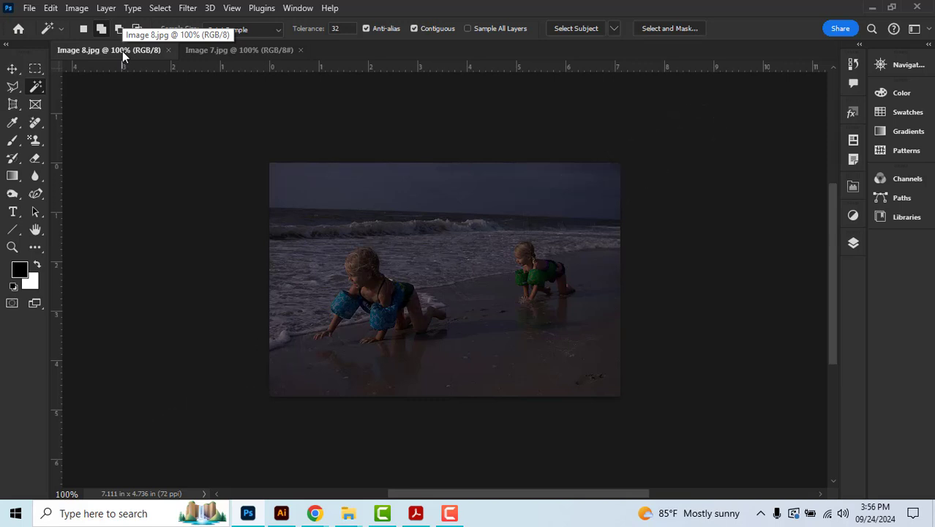
click(74, 9)
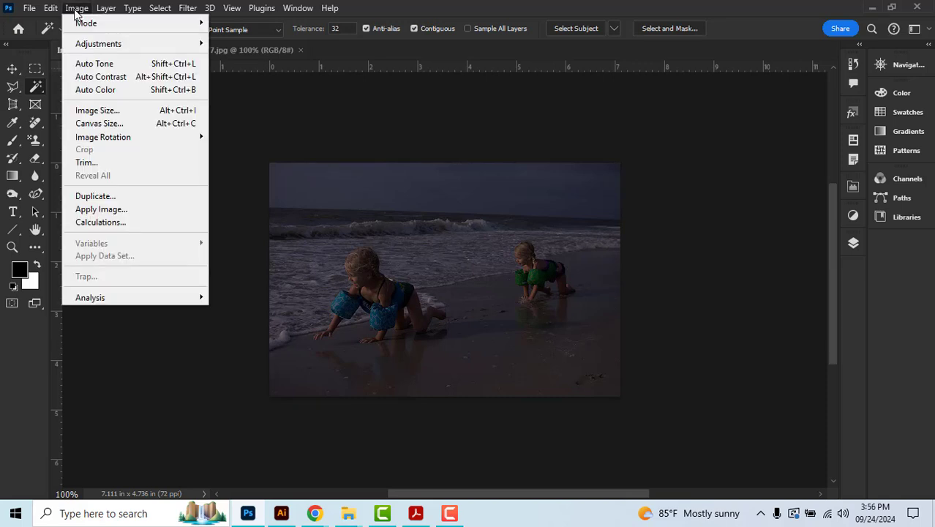
click(109, 67)
click(77, 9)
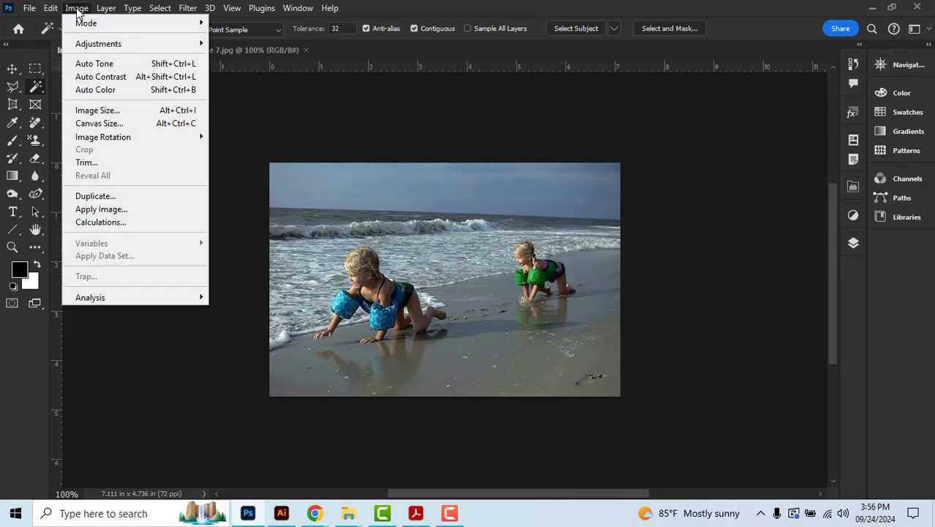
click(92, 77)
click(77, 8)
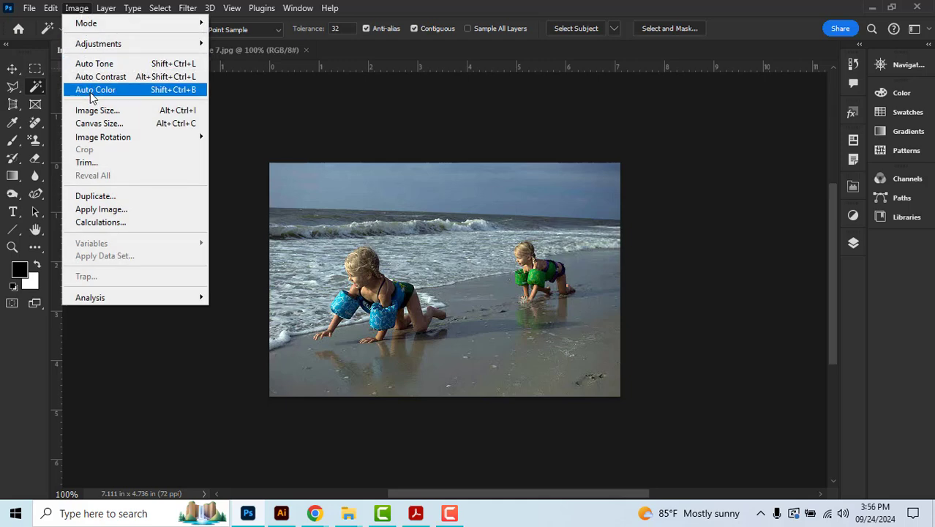
click(93, 90)
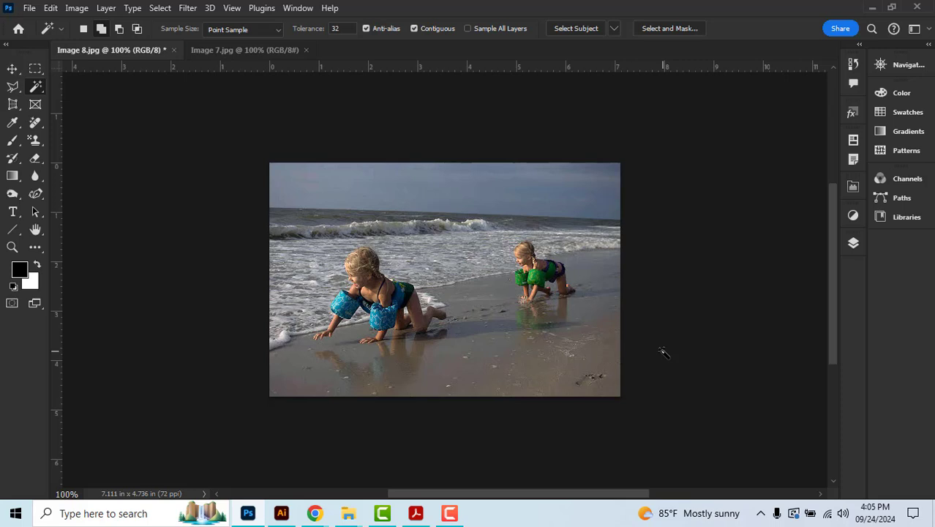
Step: Adjust the beach photo's RGB input levels with Levels to 20 for shadows, 1.31 for midtones and 208 for highlights
click(76, 9)
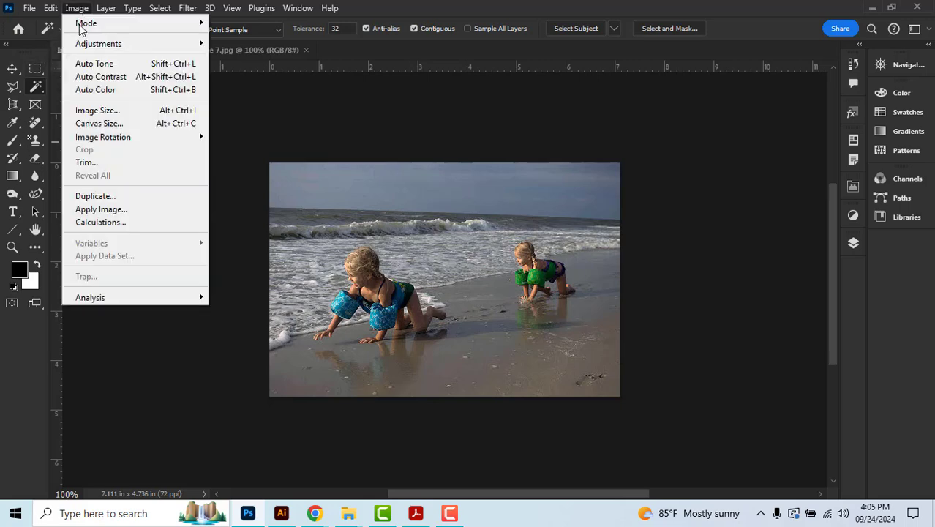
mouse_move(85, 43)
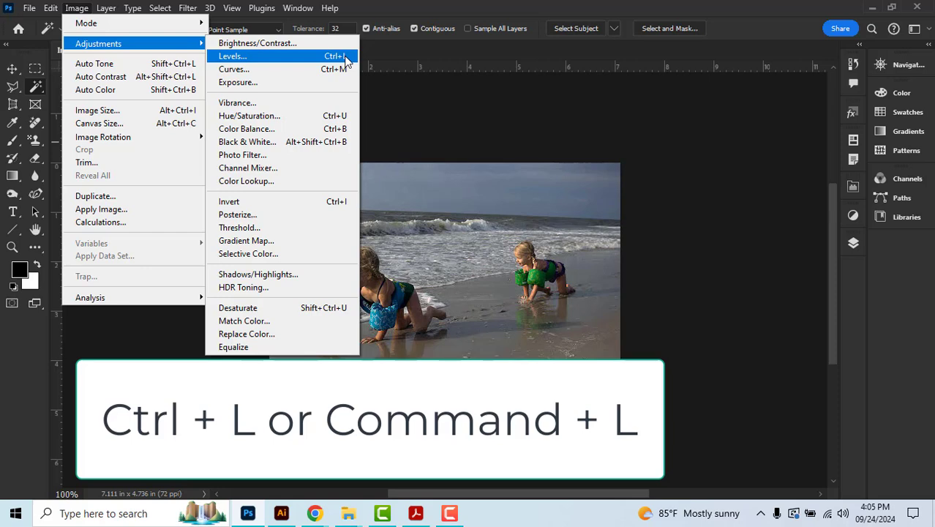
click(419, 123)
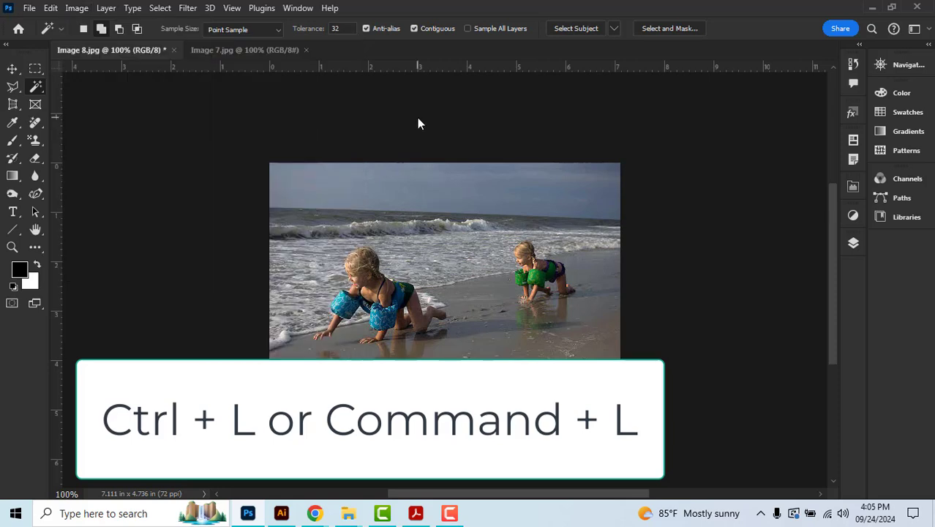
key(ctrl+l)
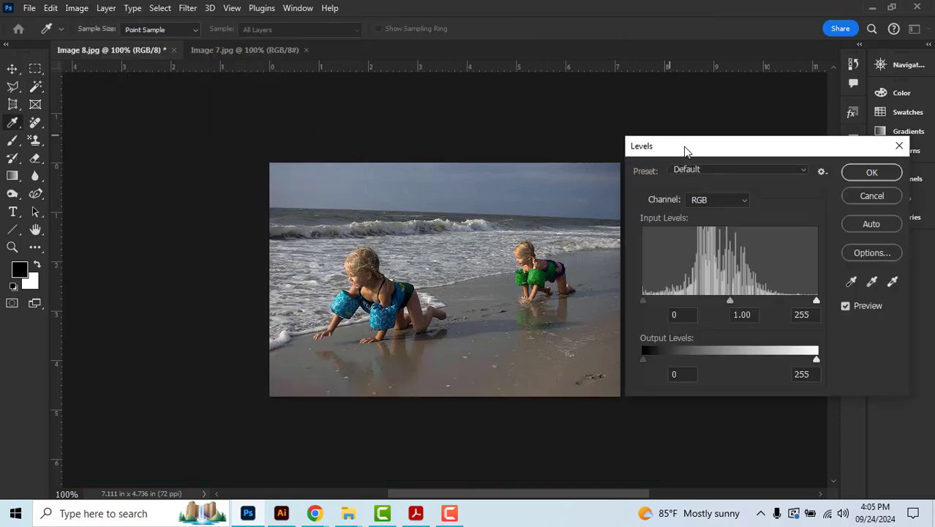
drag(685, 151, 688, 107)
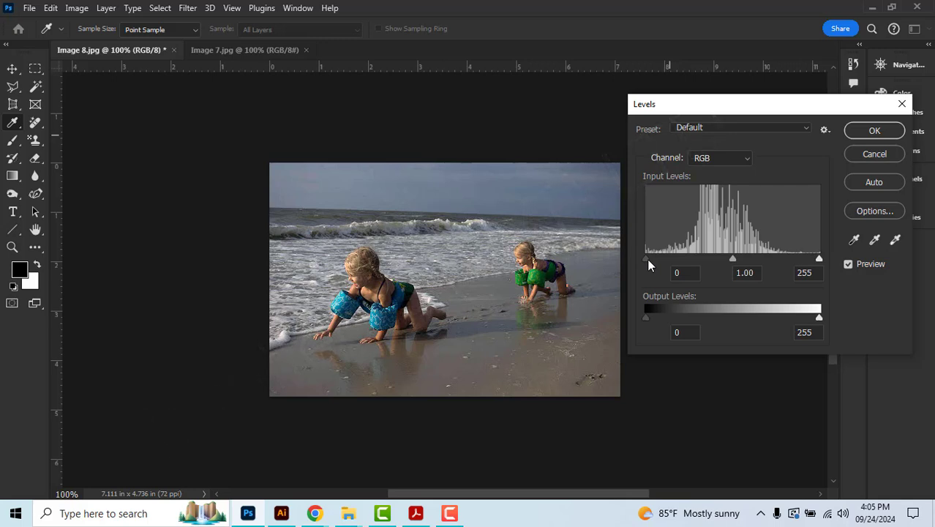
drag(646, 259, 657, 260)
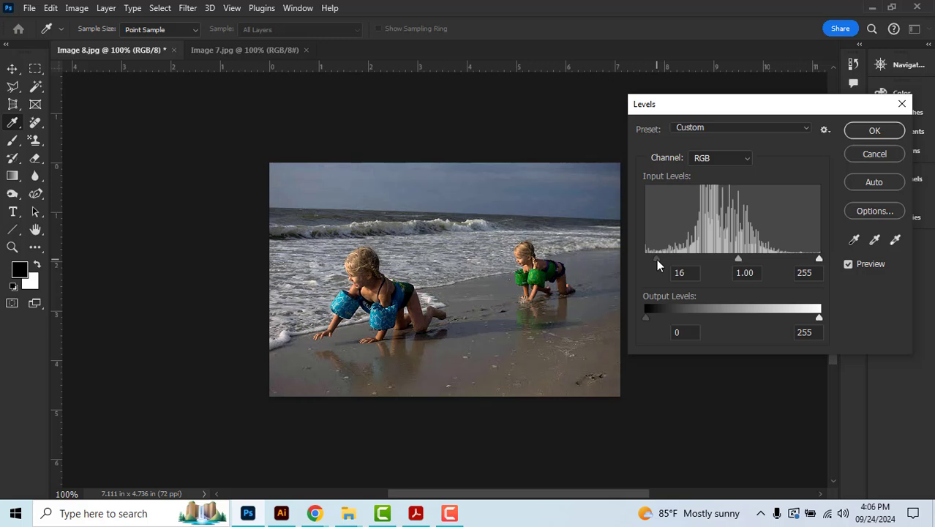
click(656, 259)
drag(819, 260, 799, 263)
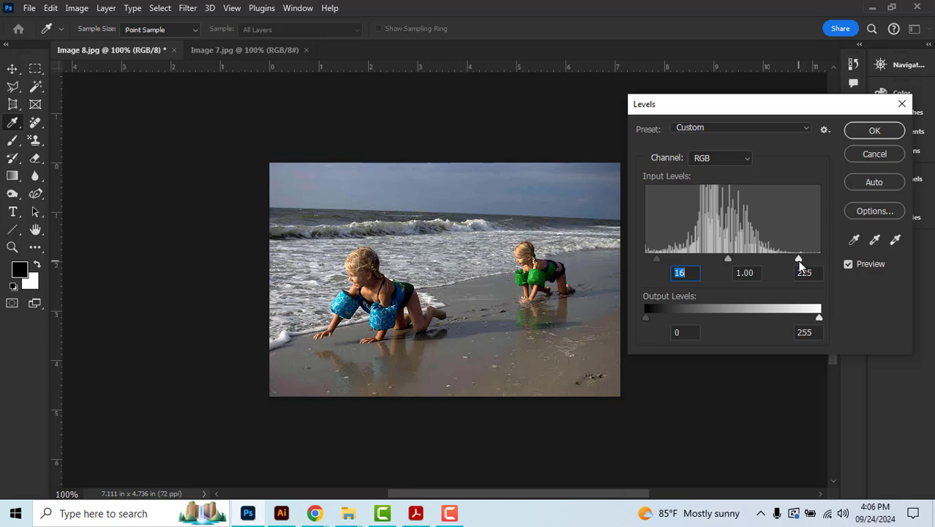
drag(799, 264, 788, 268)
drag(721, 259, 661, 259)
click(690, 274)
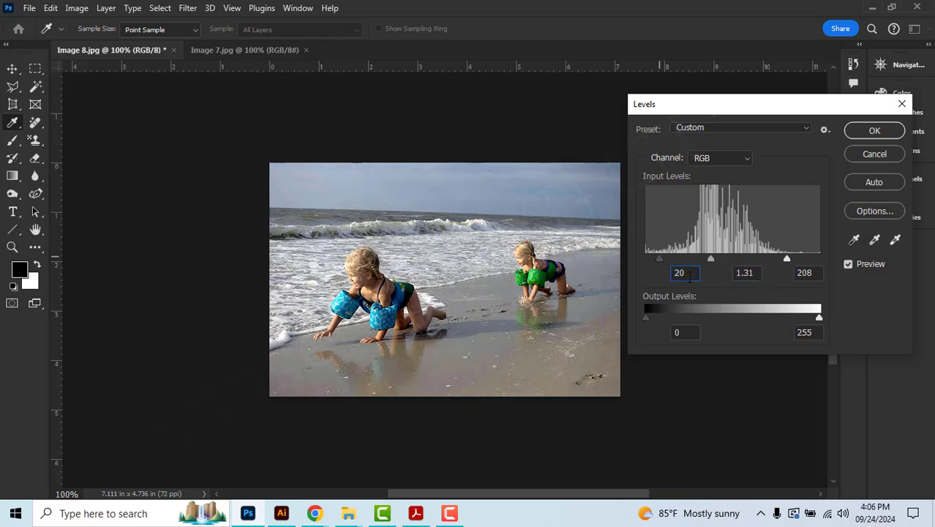
click(811, 275)
Step: Set the black output level to 14, compare the photo with and without the preview, and apply the Levels adjustment
drag(645, 318, 660, 315)
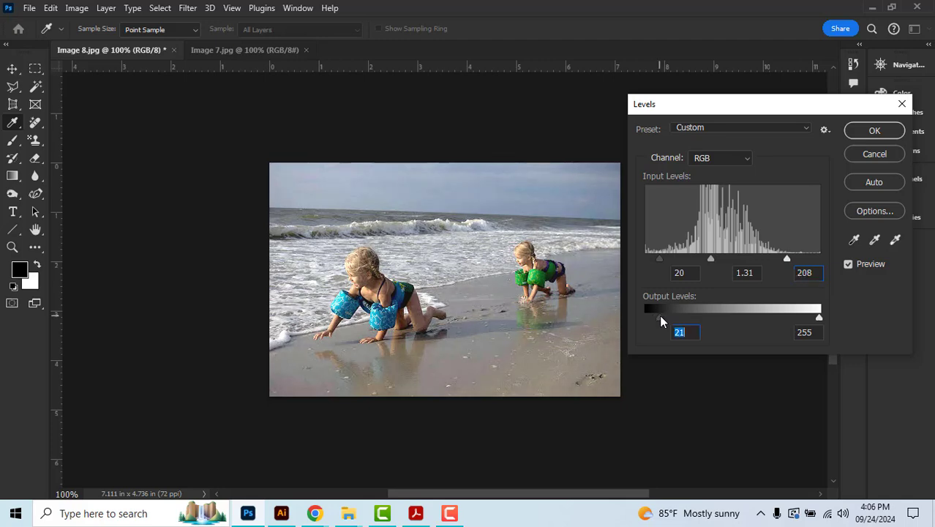
mouse_move(818, 316)
mouse_down()
mouse_move(800, 322)
mouse_move(828, 317)
mouse_up()
mouse_move(658, 317)
mouse_down()
mouse_move(647, 318)
mouse_move(655, 314)
mouse_up()
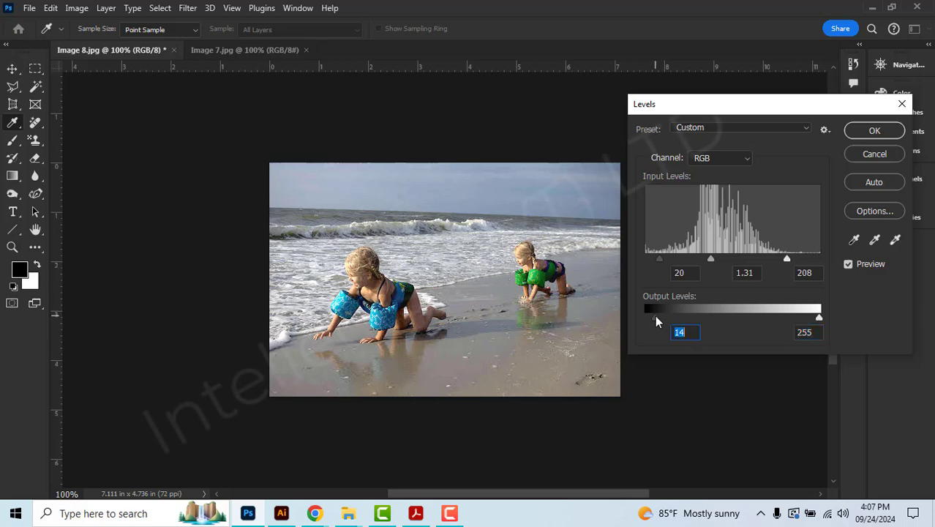
click(849, 265)
click(848, 265)
click(848, 265)
click(848, 265)
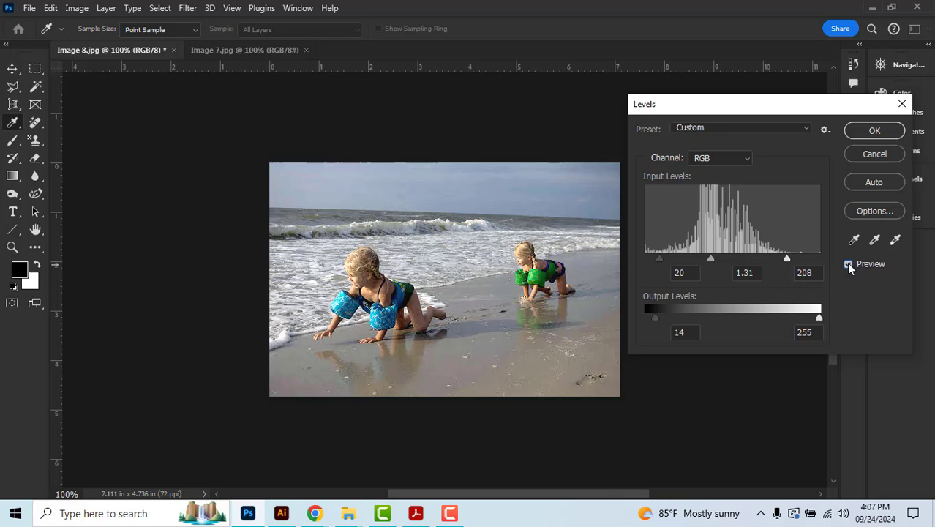
click(871, 134)
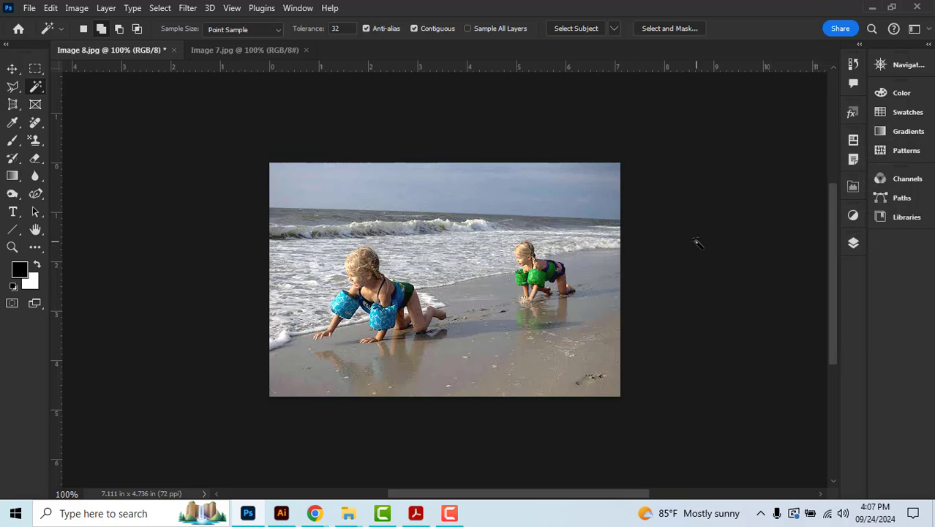
Step: Brighten the beach photo's RGB curve with a midtone point at about input 144, output 176, and lower the white point's output to 251
click(12, 69)
mouse_move(451, 518)
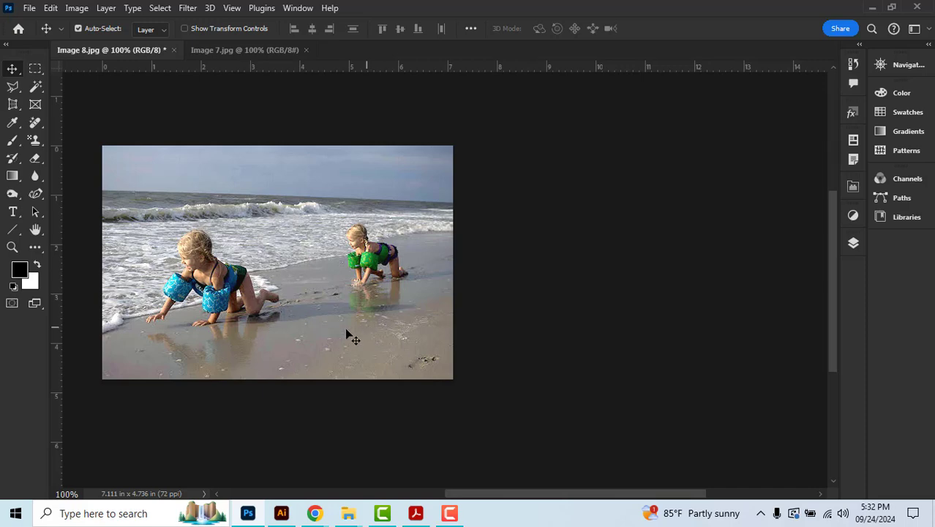
click(73, 9)
mouse_move(93, 49)
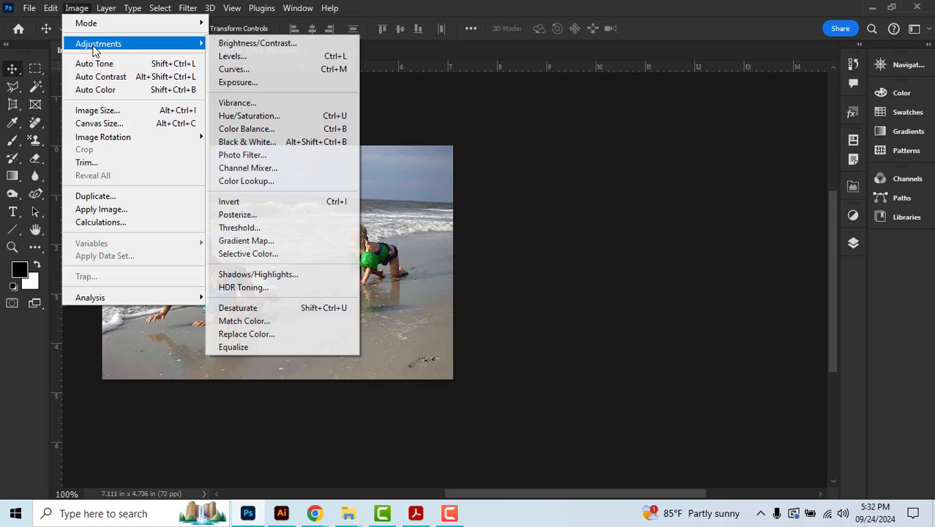
click(225, 71)
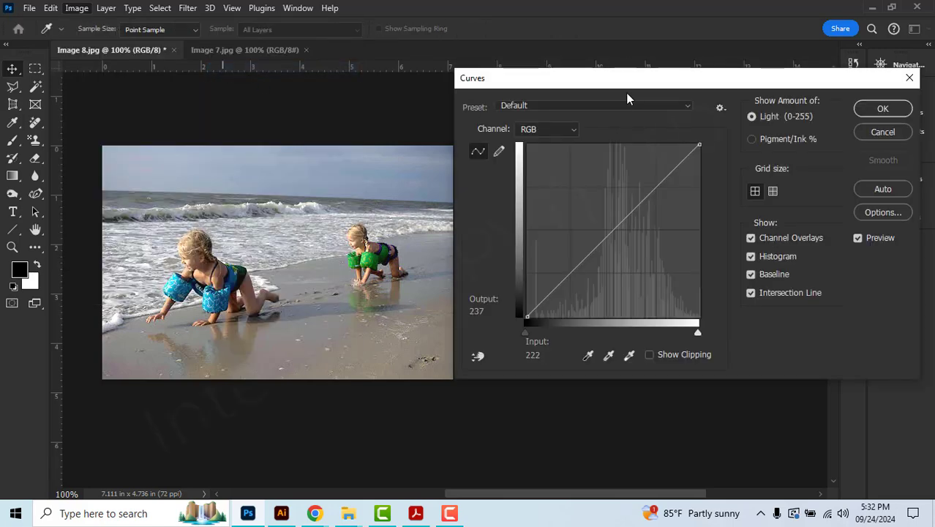
mouse_move(634, 96)
mouse_down()
mouse_move(644, 111)
mouse_move(635, 112)
mouse_up()
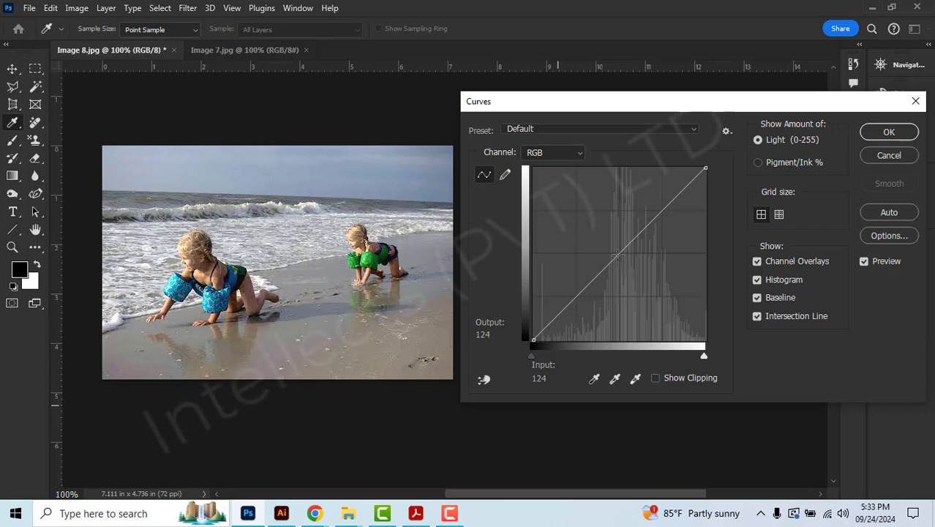
drag(619, 254, 632, 225)
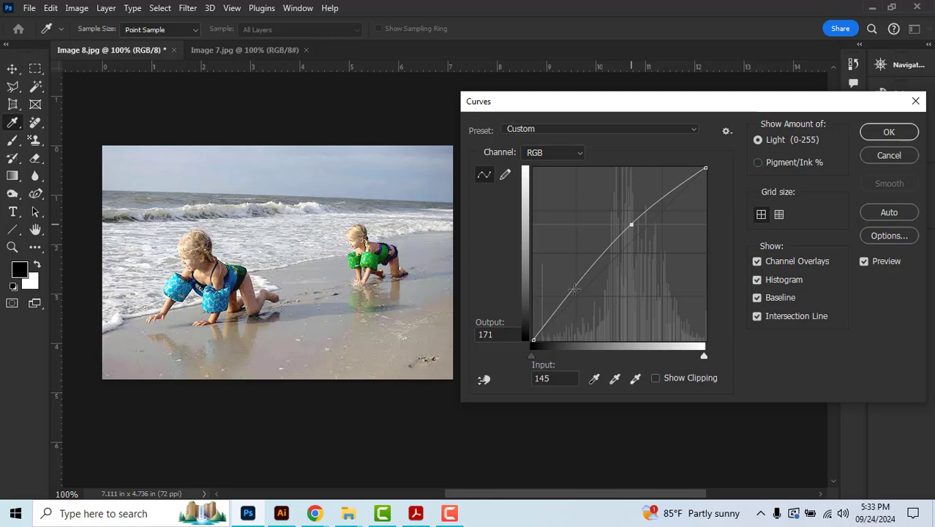
mouse_move(532, 339)
mouse_down()
mouse_move(542, 328)
mouse_move(536, 321)
mouse_move(533, 340)
mouse_up()
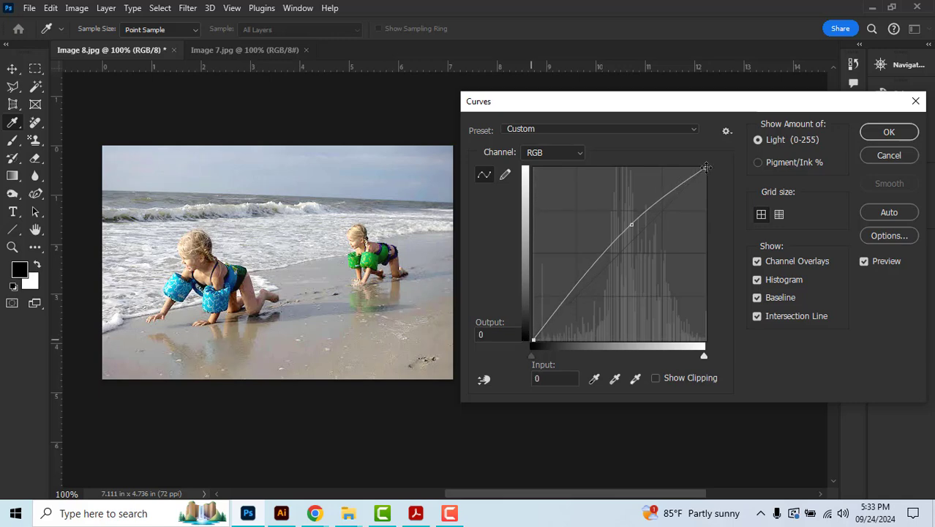
mouse_move(705, 168)
mouse_down()
mouse_move(682, 168)
mouse_move(704, 171)
mouse_up()
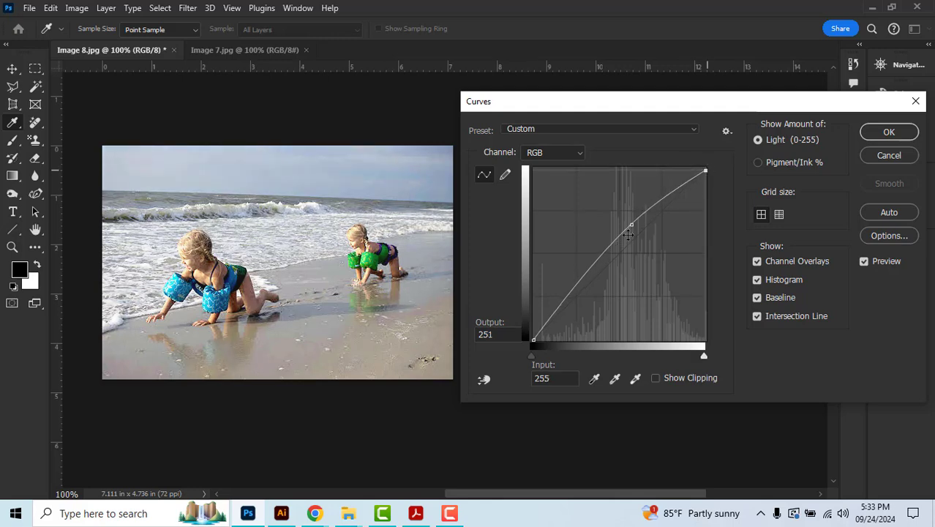
drag(631, 230, 631, 226)
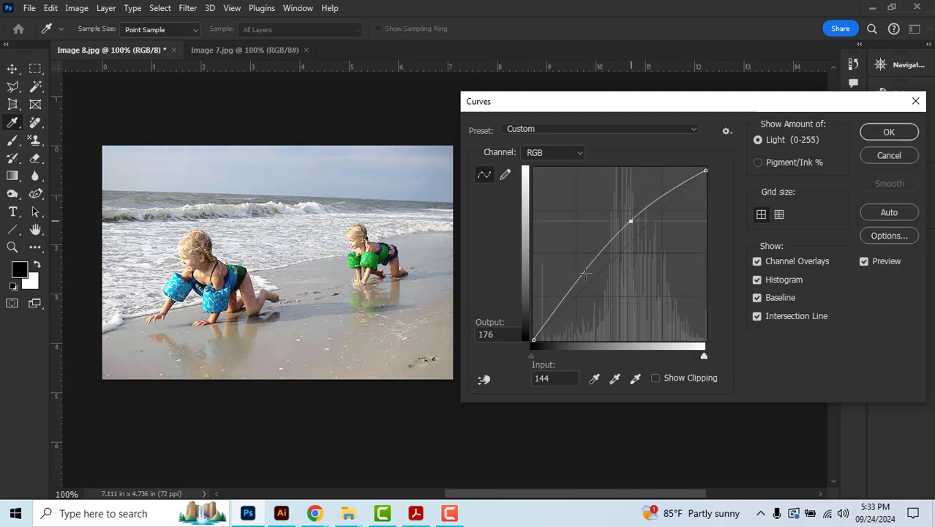
Step: Shape the RGB curve into an S with a shadow point at about input 85, output 79, and fine-tune the upper point, keeping the custom curve
click(583, 276)
drag(583, 276, 588, 281)
drag(633, 221, 632, 220)
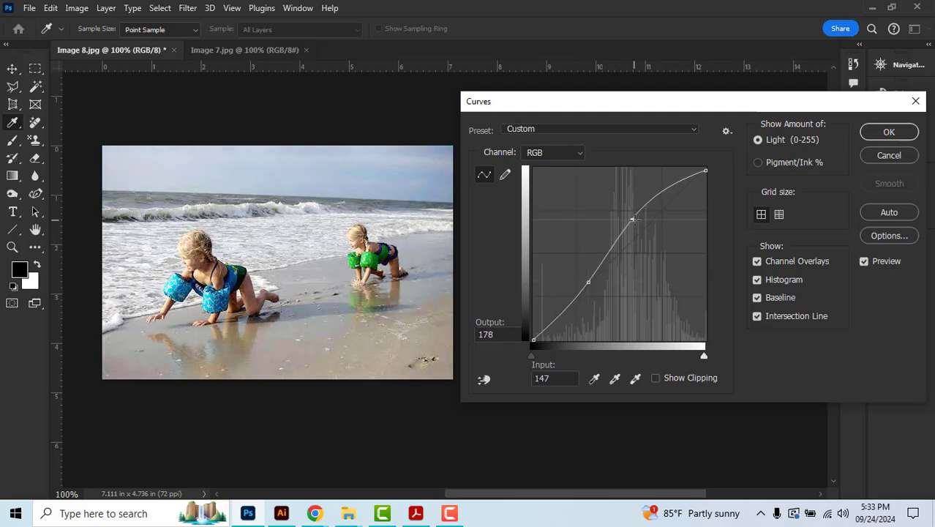
click(588, 282)
drag(588, 281, 592, 287)
drag(634, 220, 639, 219)
click(594, 288)
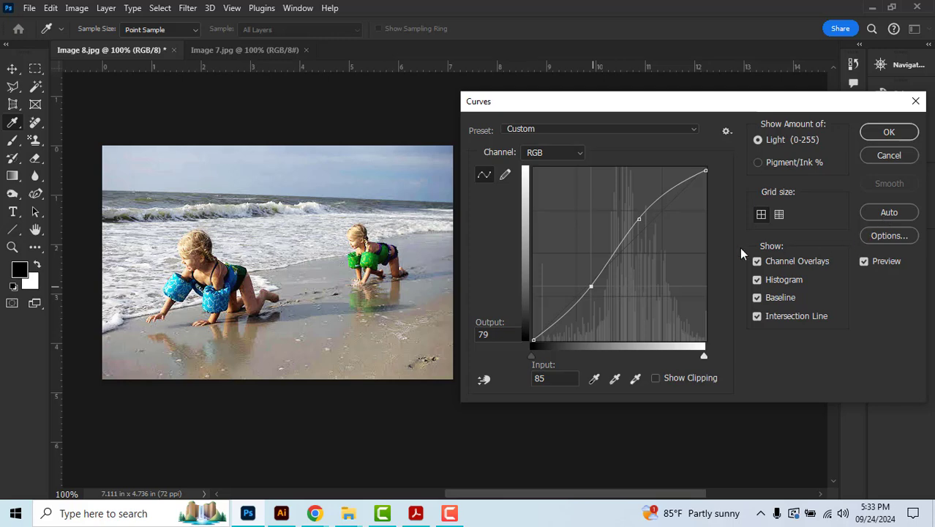
click(605, 132)
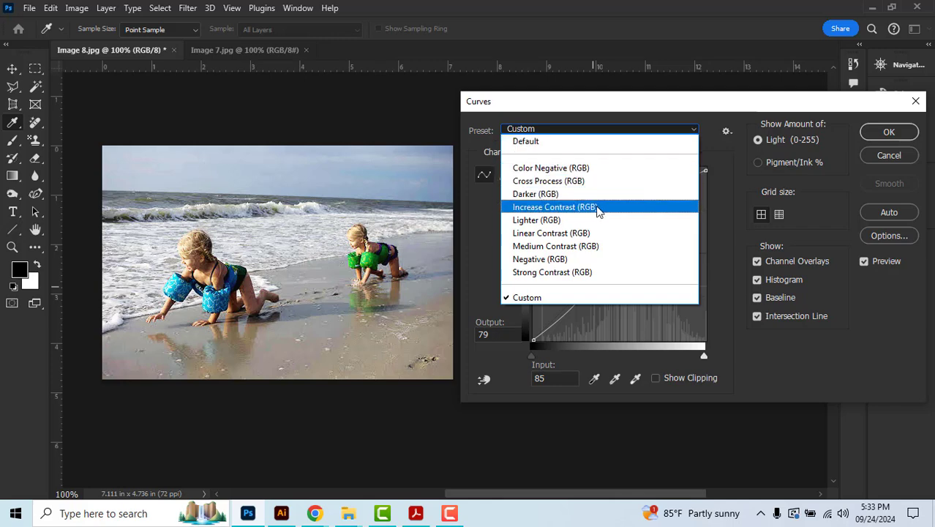
click(723, 188)
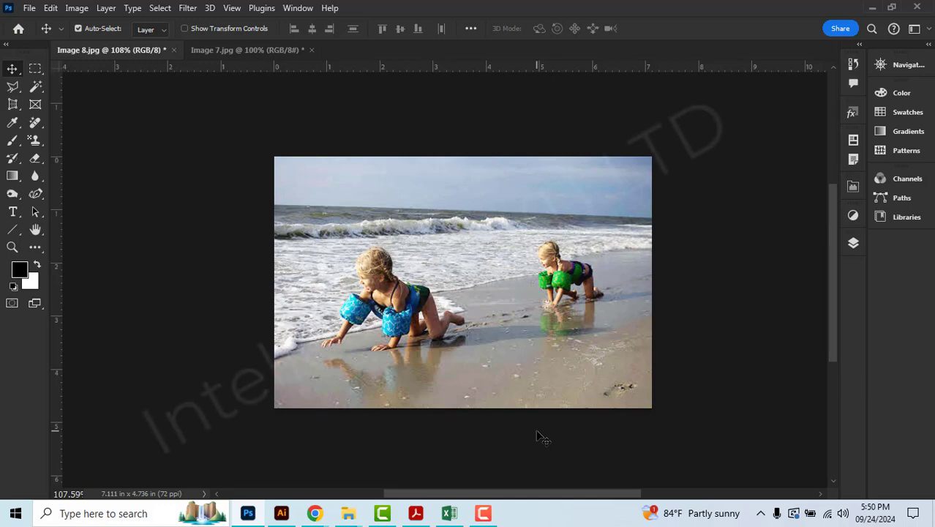
Step: Apply Auto Tone, Auto Contrast and Auto Color to the woman's portrait, Image 7.jpg
click(237, 51)
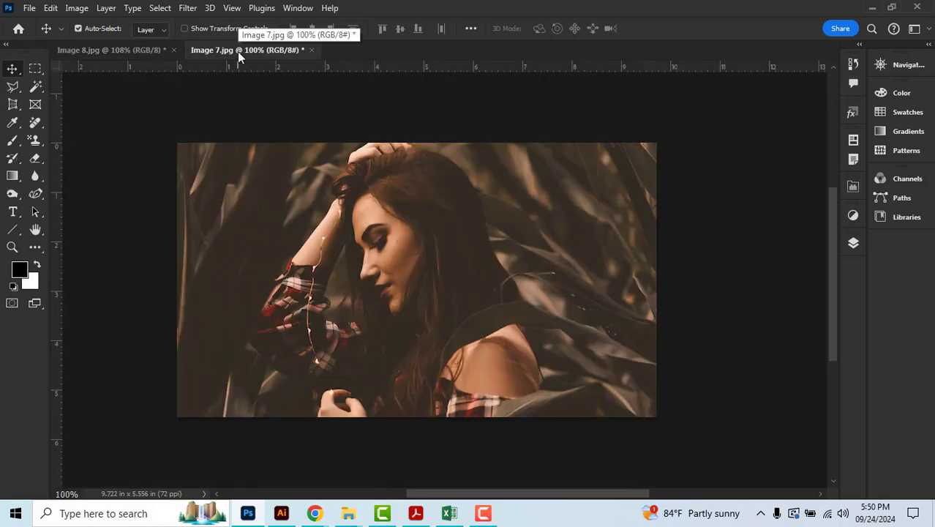
click(77, 8)
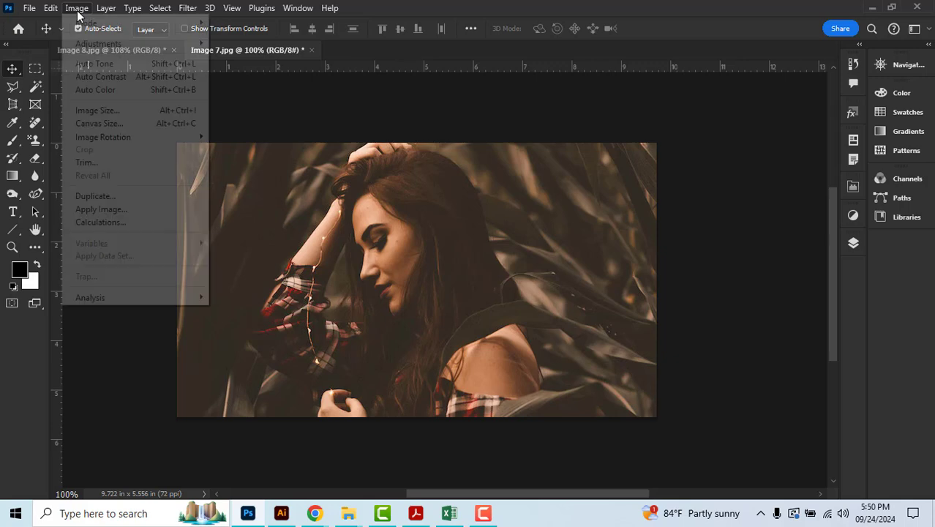
click(91, 64)
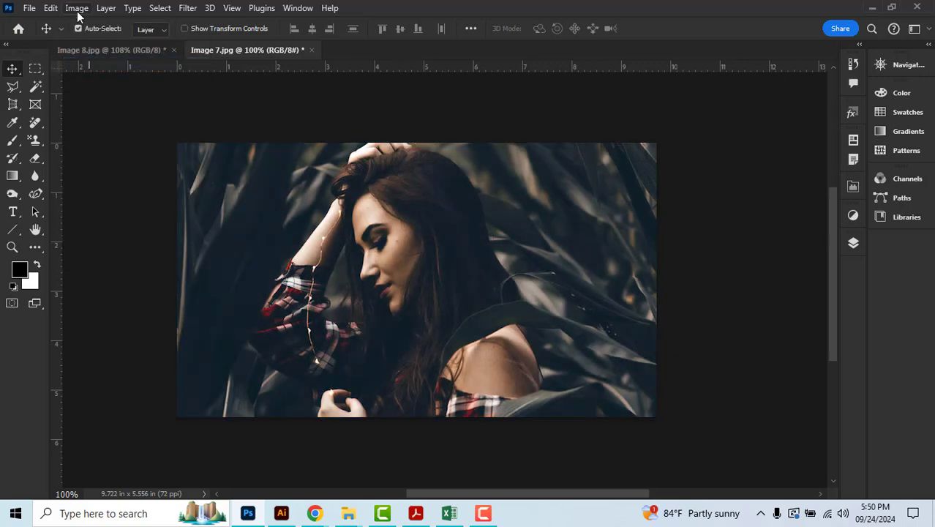
click(78, 8)
click(94, 76)
click(77, 9)
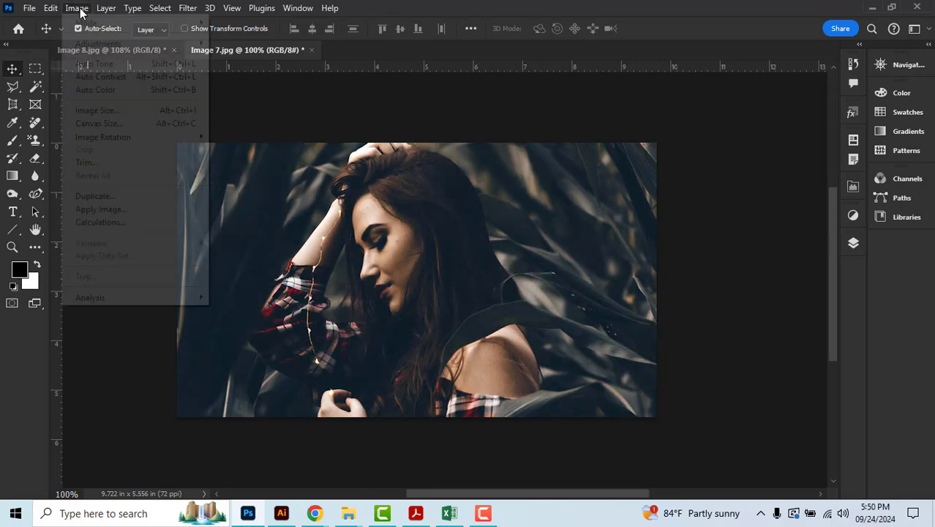
click(94, 90)
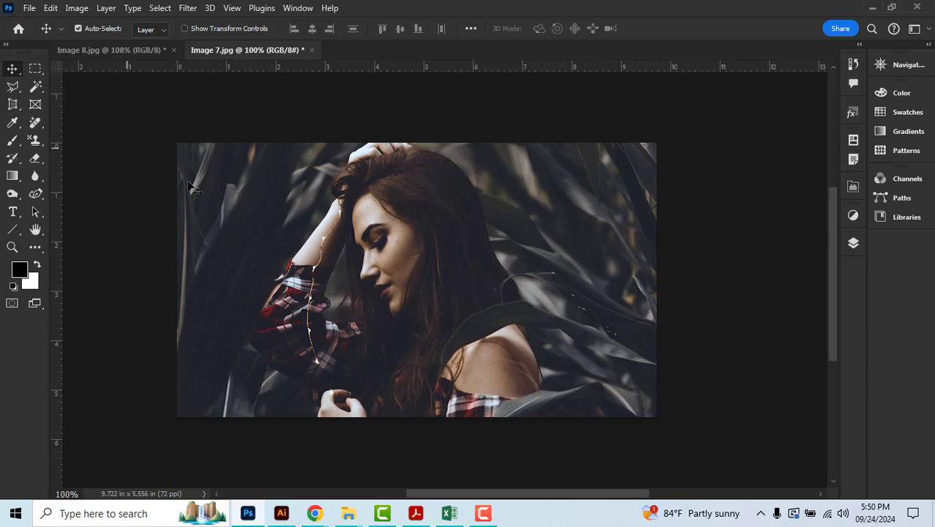
Step: Open the Brightness/Contrast adjustment for the woman's portrait and look up the same command among the single adjustments
key(space)
drag(350, 253, 299, 252)
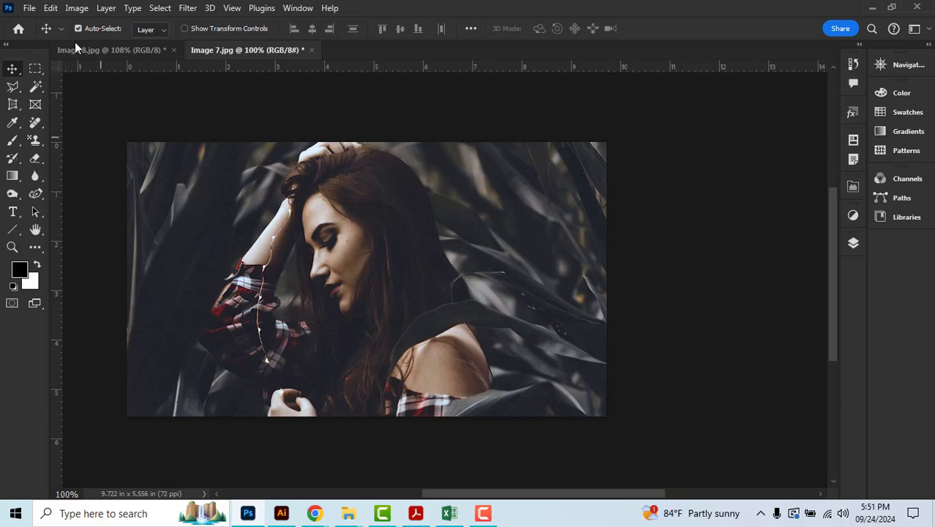
click(77, 8)
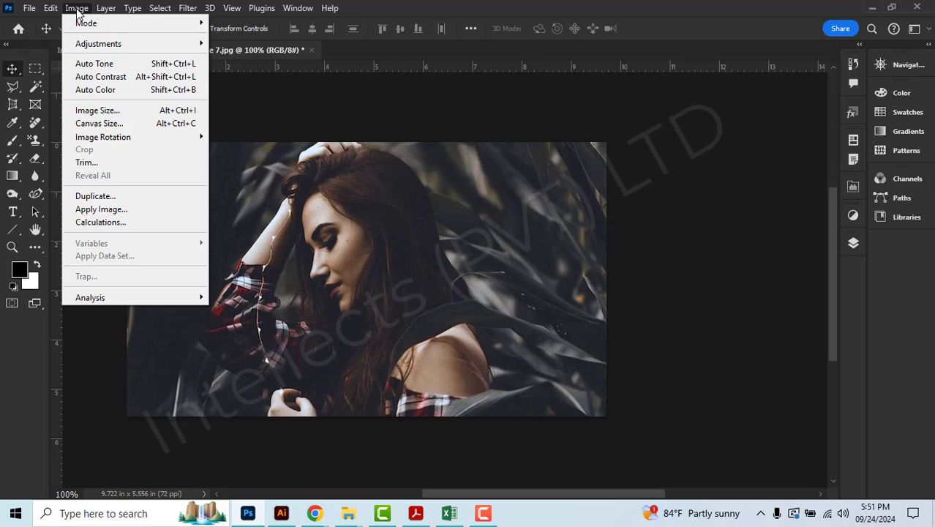
mouse_move(96, 45)
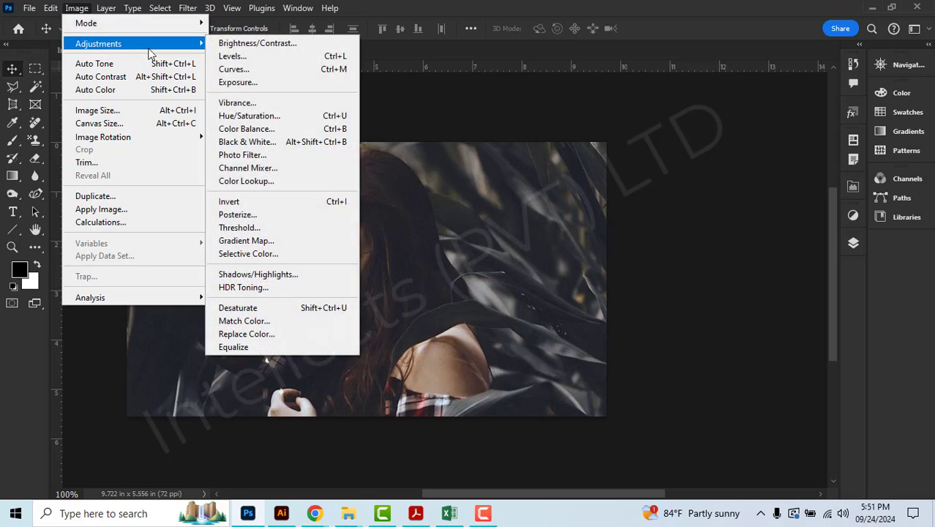
click(240, 44)
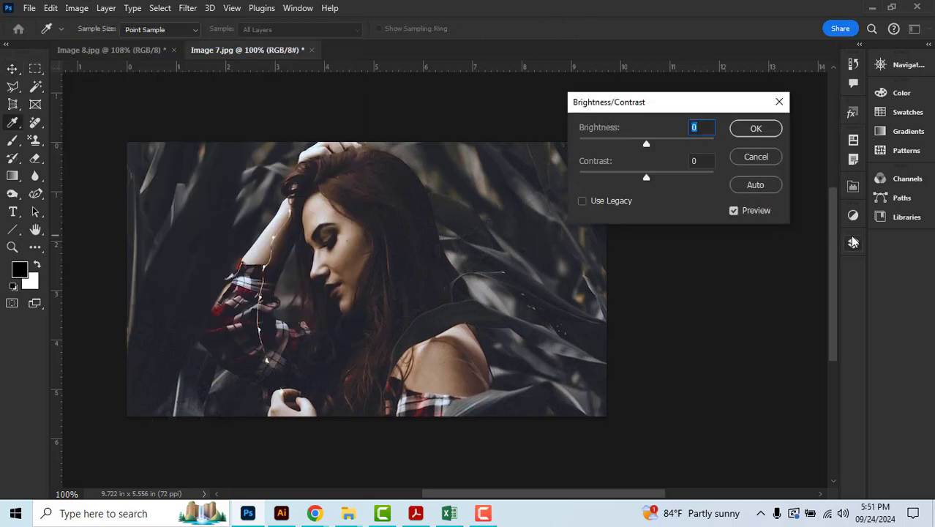
mouse_move(654, 106)
mouse_down()
mouse_move(678, 135)
mouse_move(662, 122)
mouse_up()
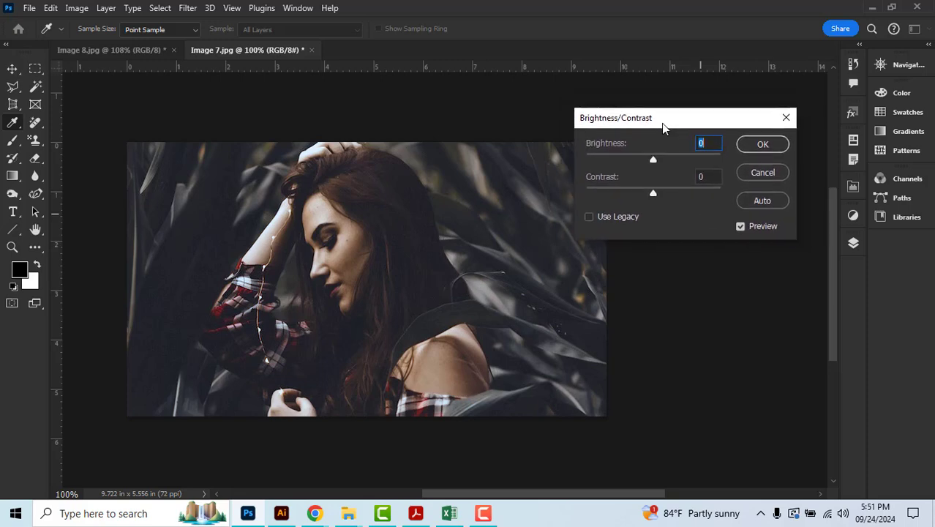
click(854, 220)
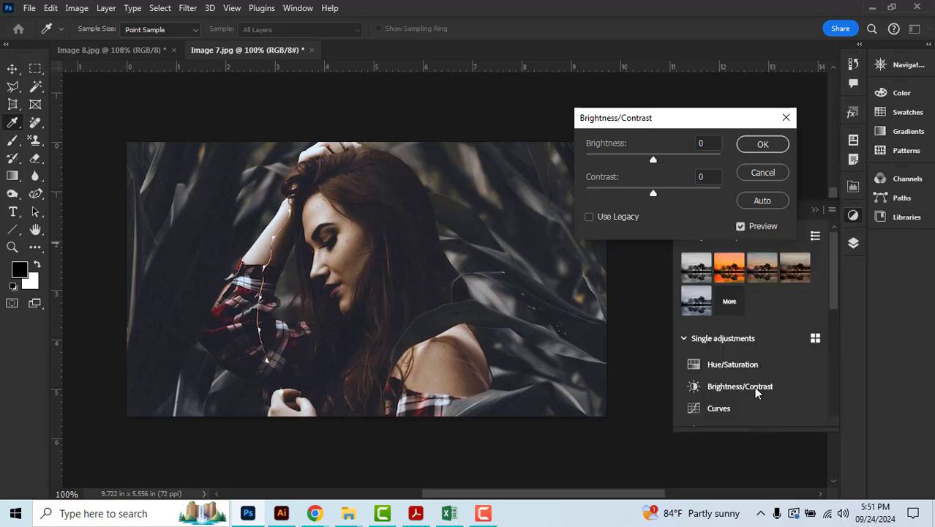
click(817, 211)
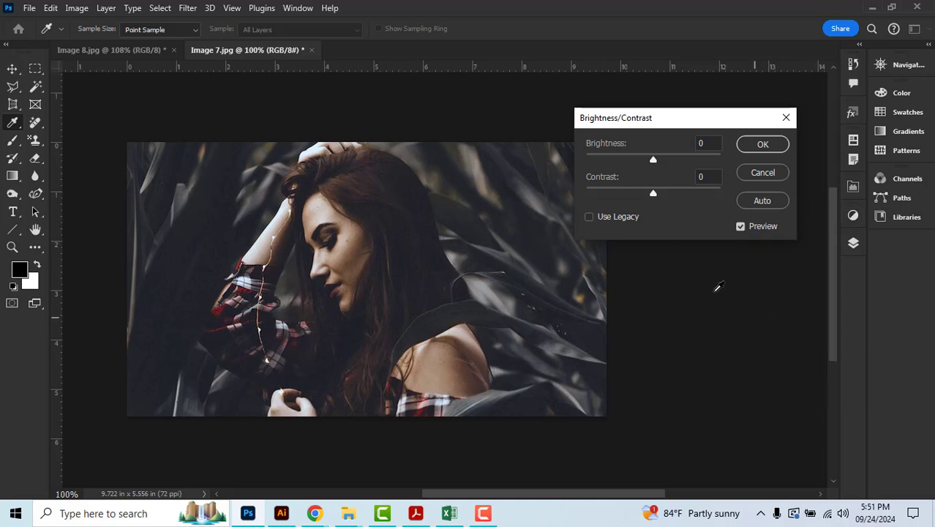
drag(659, 123, 652, 119)
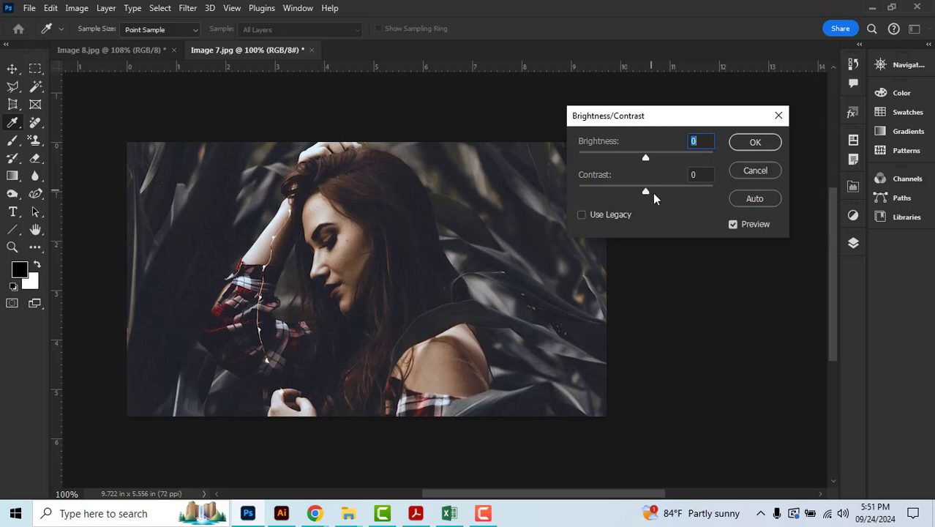
Step: Try different brightness and contrast amounts on the portrait, settling on brightness 63 and contrast 28
mouse_move(647, 160)
mouse_down()
mouse_move(672, 158)
mouse_move(637, 164)
mouse_move(662, 159)
mouse_up()
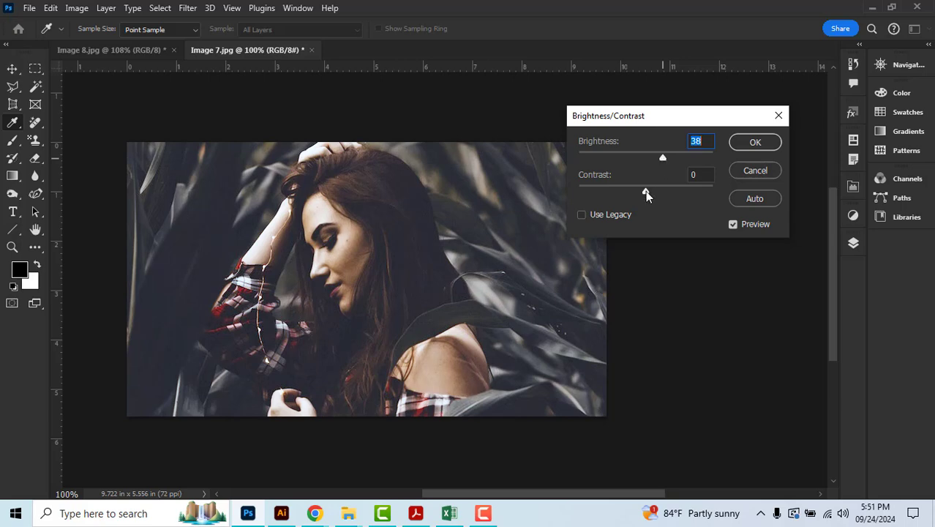
drag(645, 191, 612, 196)
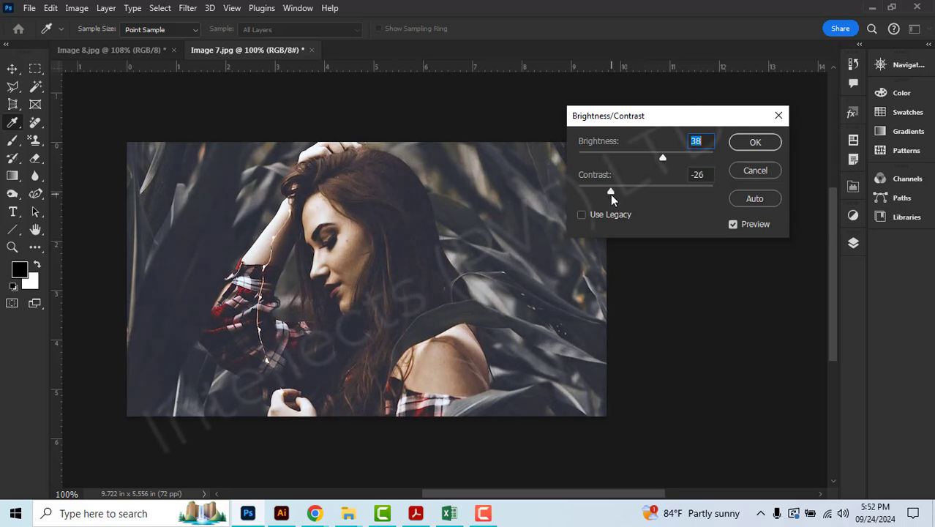
drag(612, 196, 667, 190)
drag(661, 156, 673, 188)
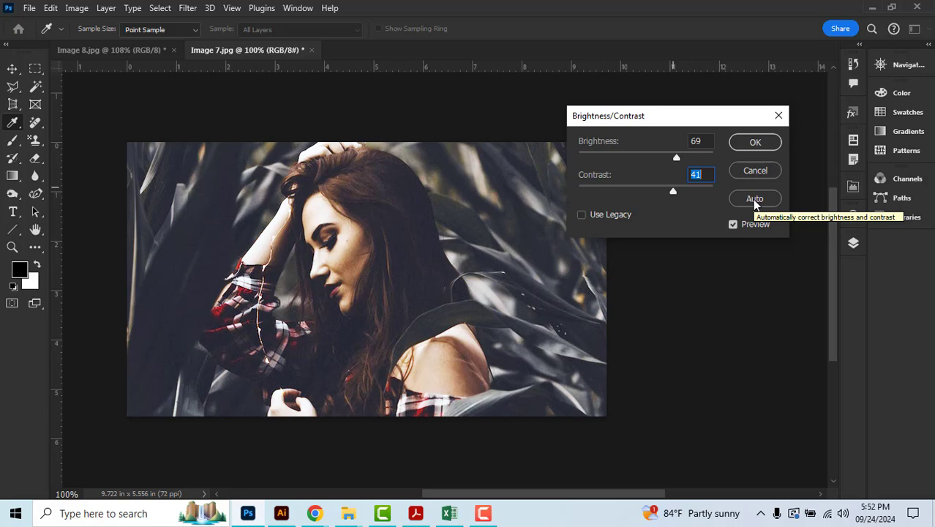
drag(673, 192, 670, 160)
drag(661, 192, 664, 189)
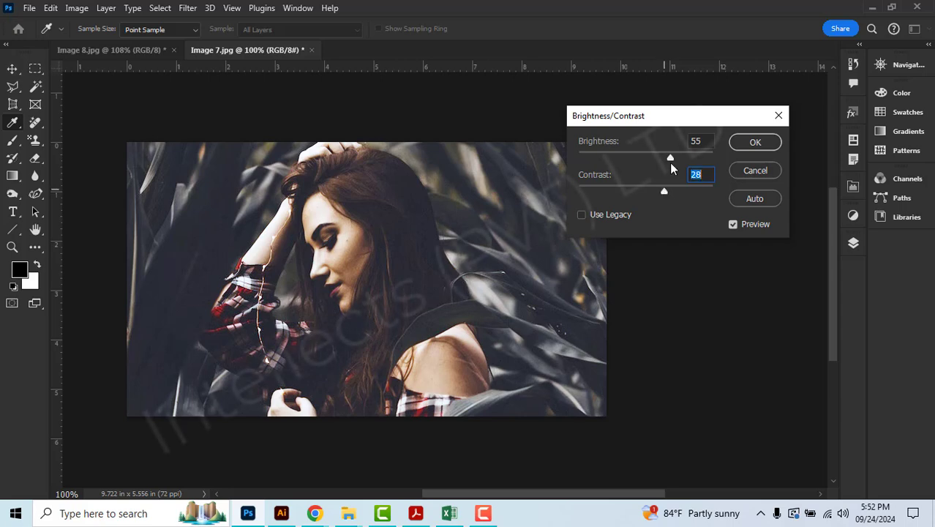
click(673, 157)
Step: Compare the portrait with and without the preview, and apply the Brightness/Contrast adjustment
click(733, 225)
click(733, 224)
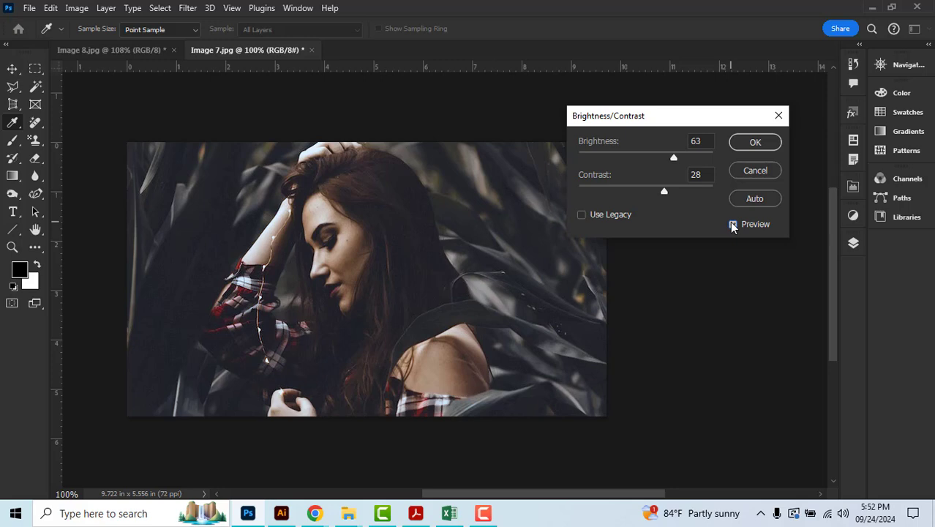
click(733, 224)
click(733, 225)
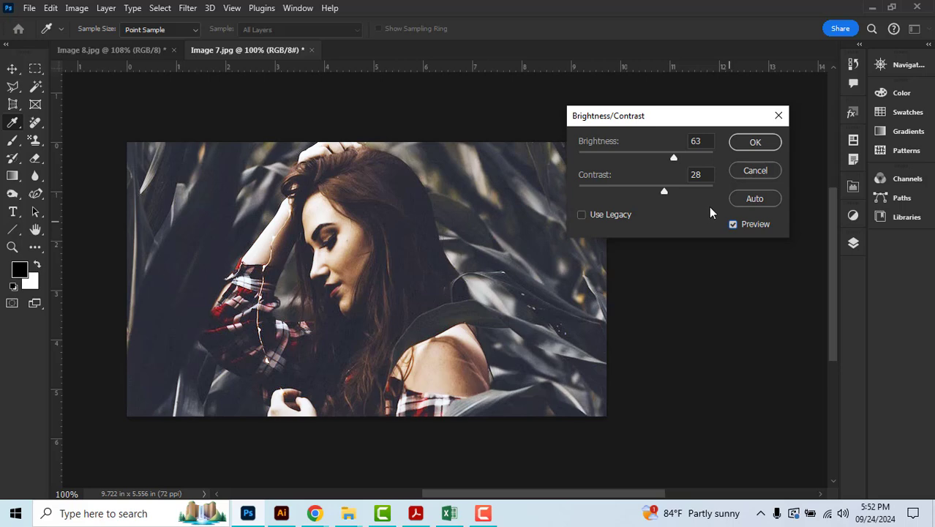
click(754, 143)
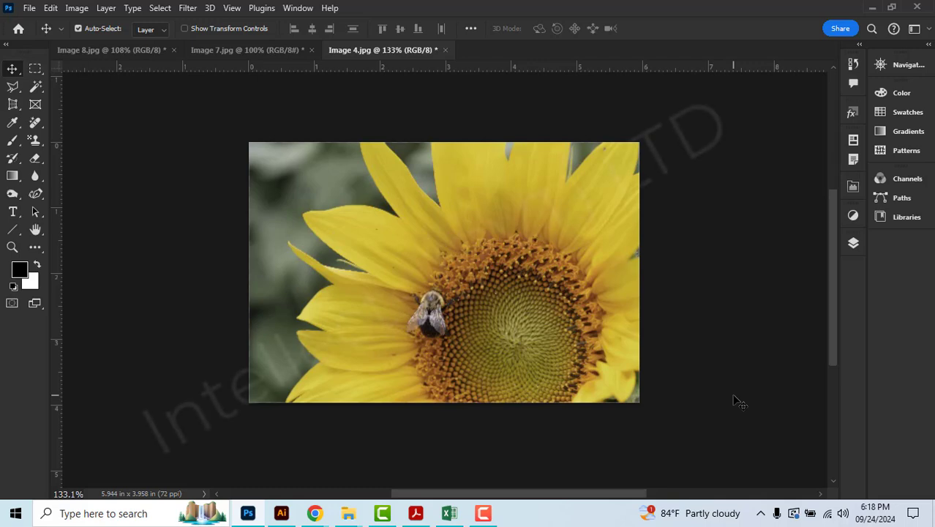
Step: Duplicate the Background layer of the sunflower photo, Image 4.jpg, as Flower and hide the original Background
click(851, 245)
drag(754, 223, 799, 479)
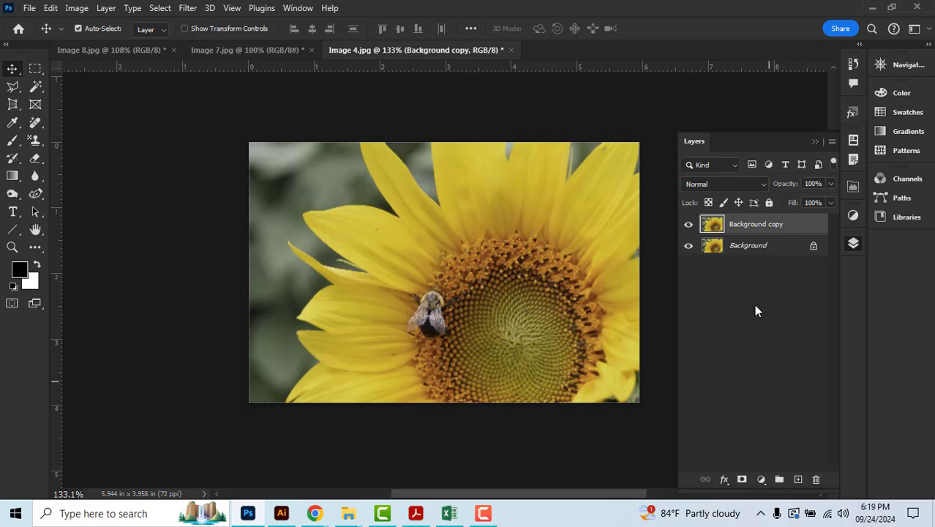
double_click(759, 224)
text(Flower)
key(Return)
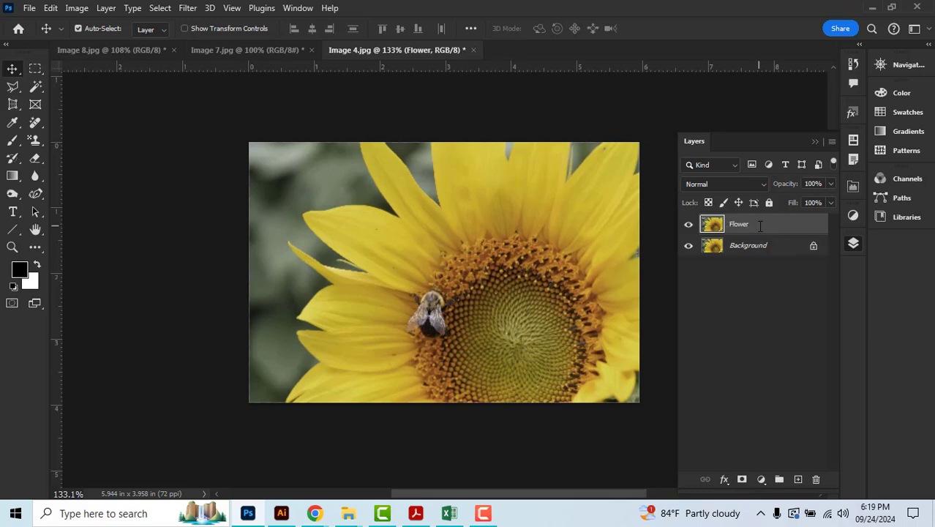
click(690, 246)
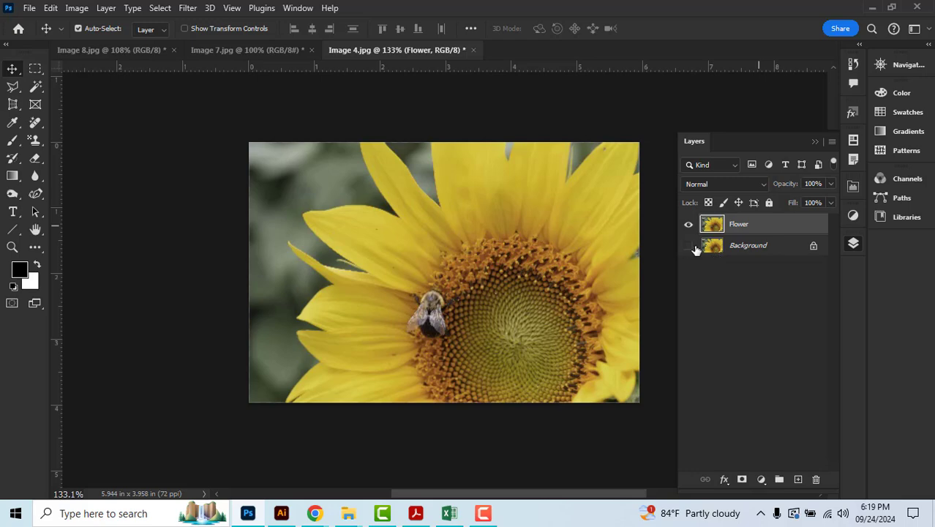
click(814, 143)
Step: Apply Auto Tone, Auto Contrast and Auto Color to the sunflower photo's Flower layer
click(77, 8)
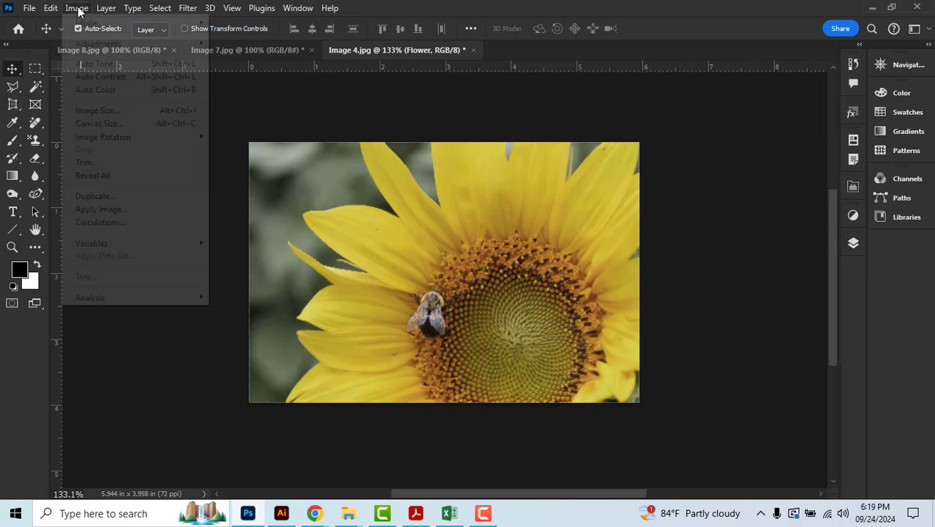
click(94, 65)
click(78, 9)
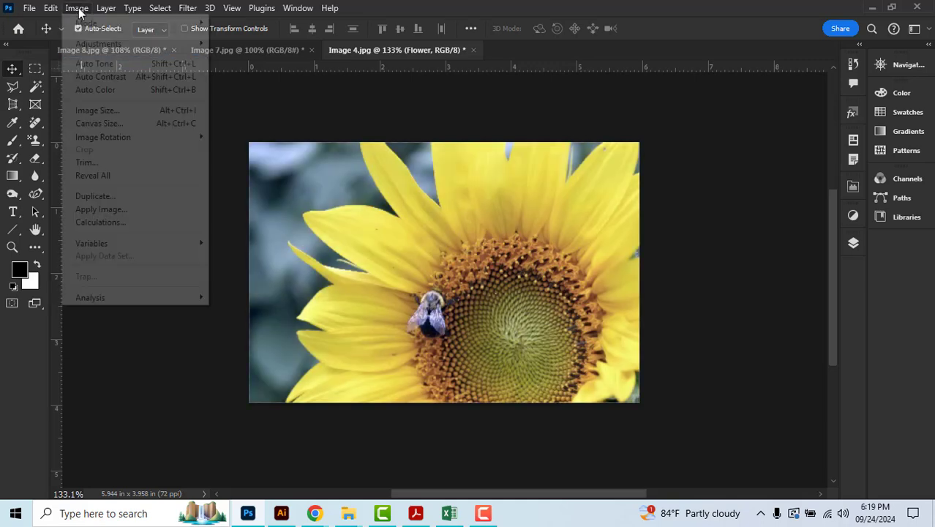
click(79, 77)
click(68, 9)
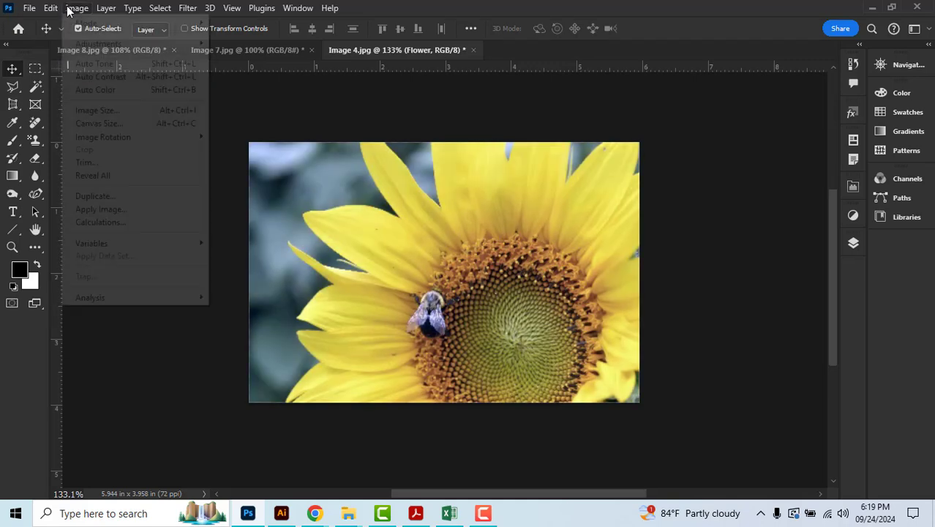
click(91, 89)
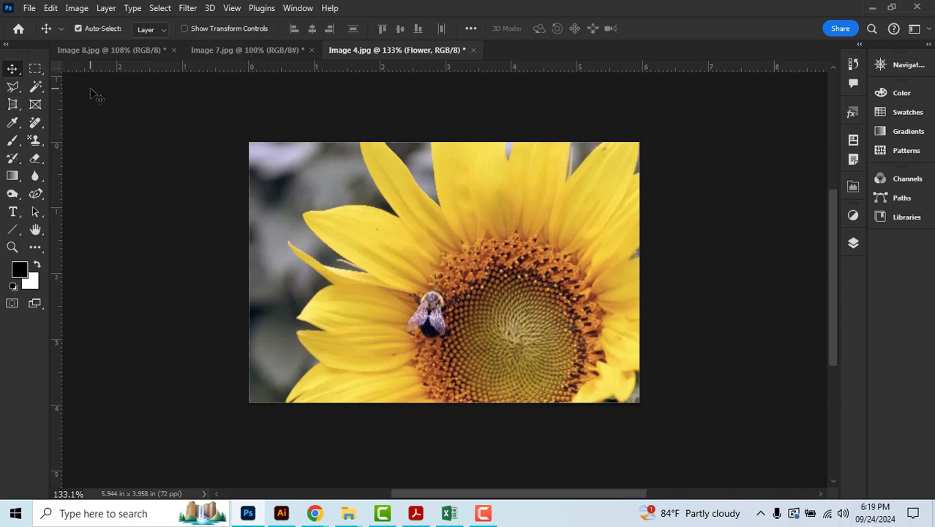
Step: Apply a Levels adjustment to the Flower layer with input levels of black 24, midtones 1.13 and white 232
click(77, 8)
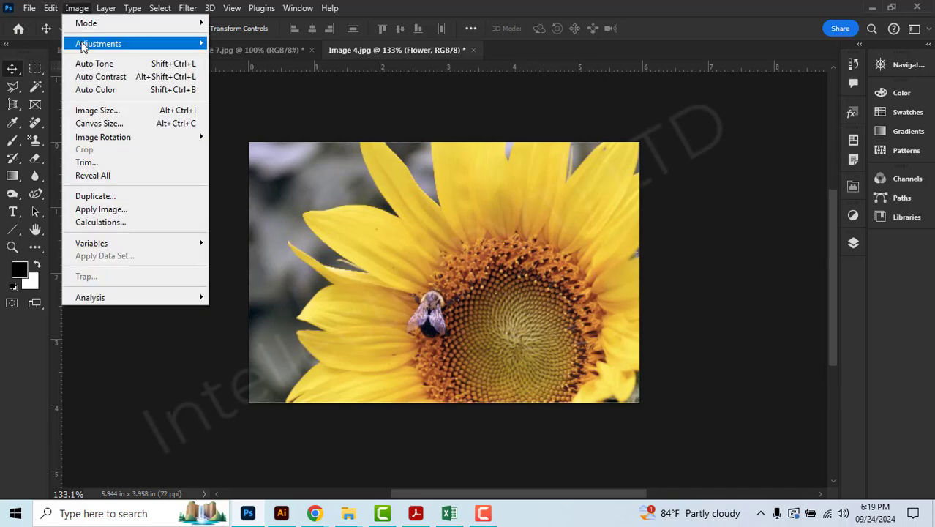
mouse_move(82, 46)
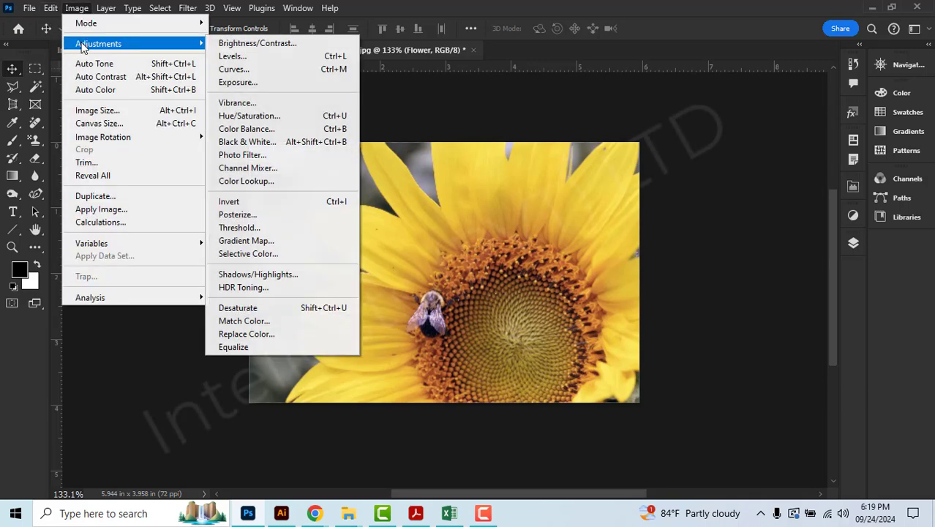
click(252, 59)
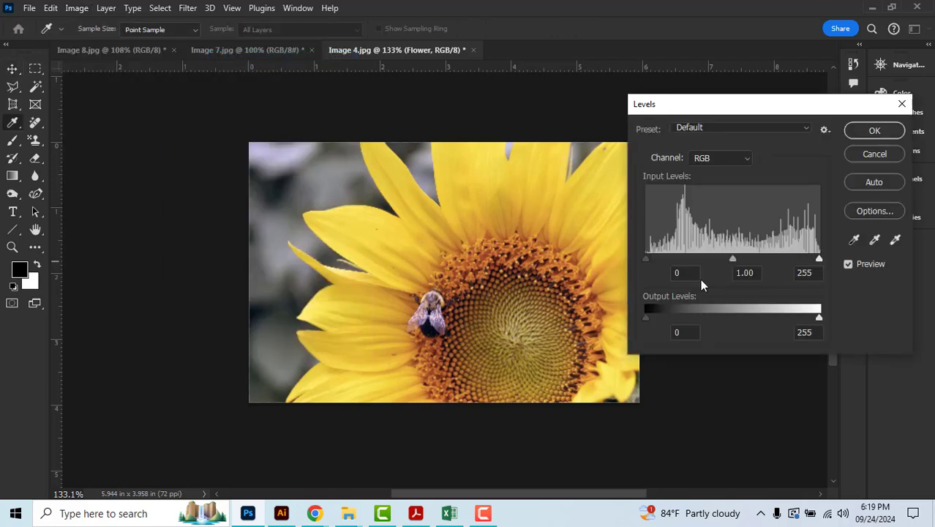
drag(646, 259, 658, 258)
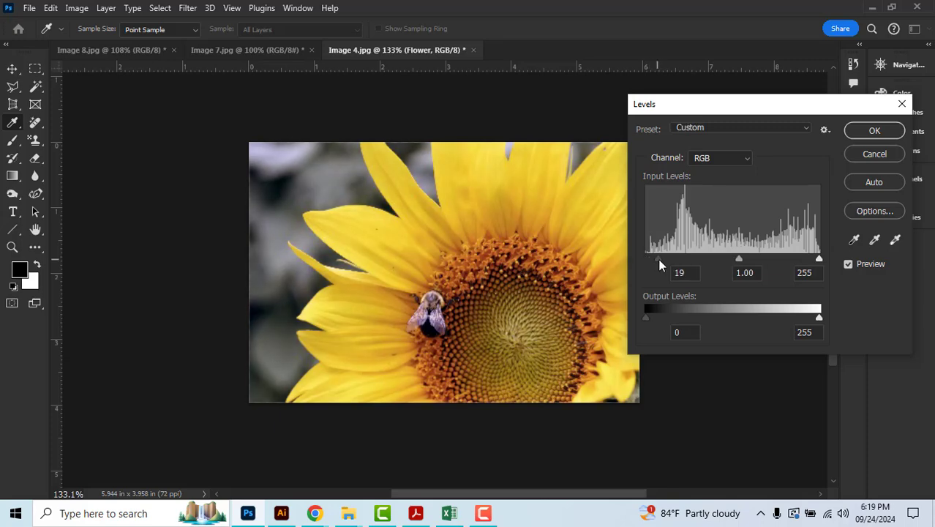
drag(738, 260, 729, 259)
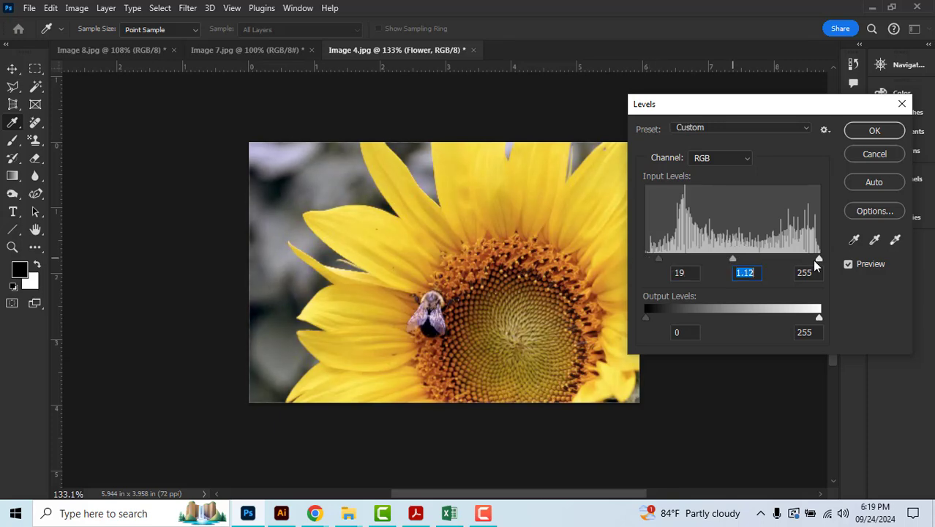
drag(819, 259, 808, 260)
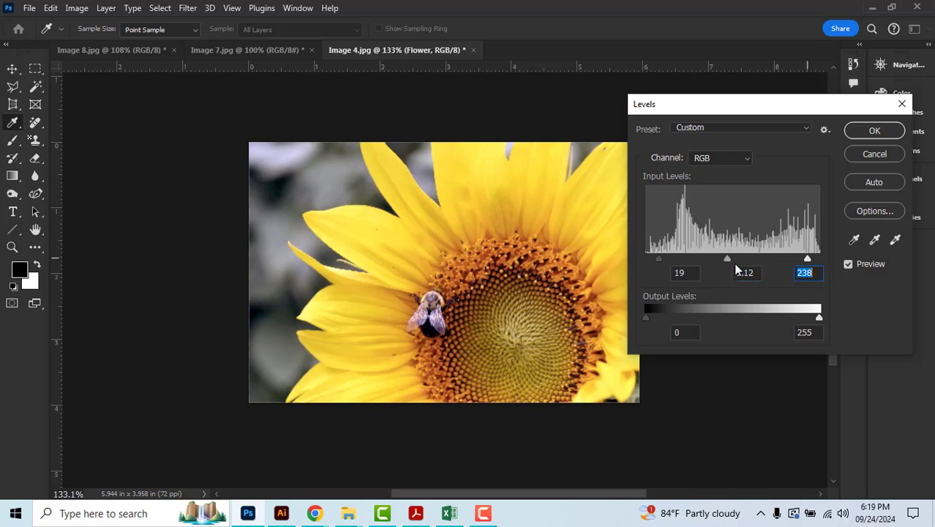
drag(728, 261, 724, 259)
drag(807, 260, 804, 261)
drag(660, 260, 663, 260)
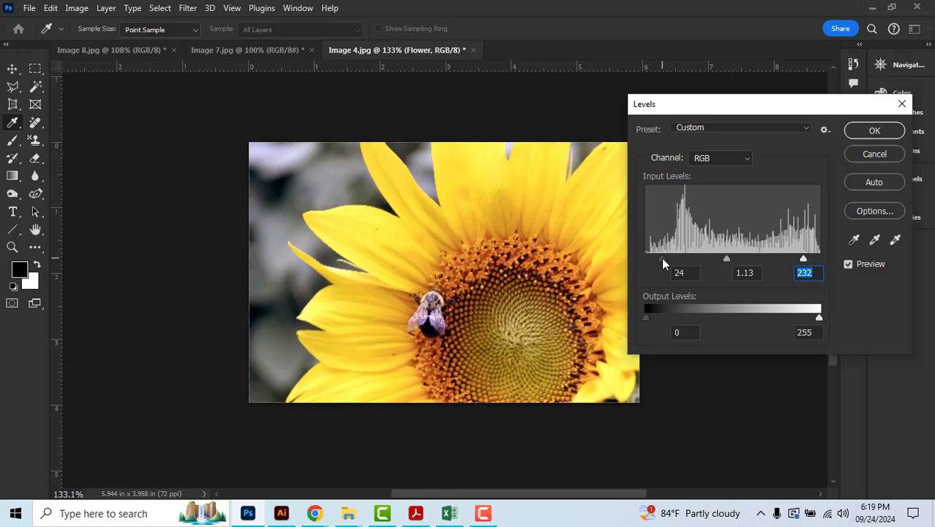
click(872, 131)
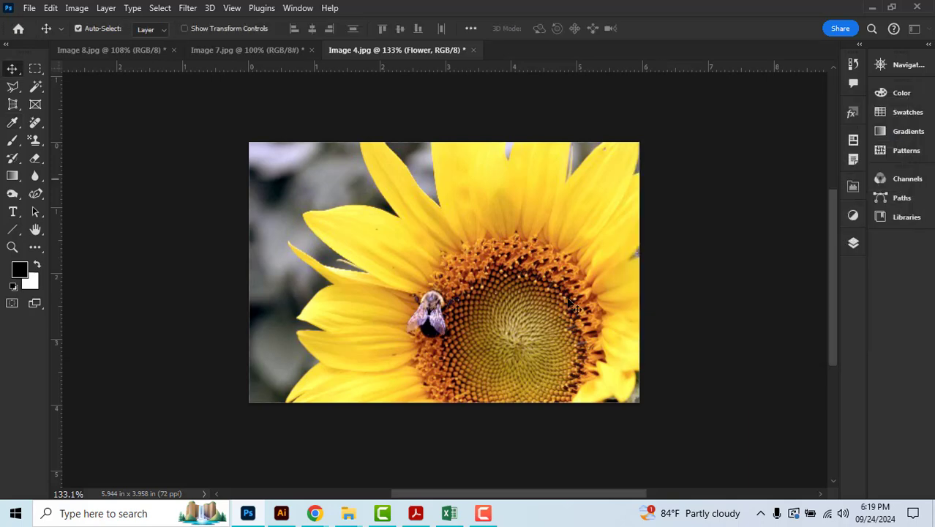
Step: Select the sunflower with the Object Selection tool and save the selection as a new channel named flower
key(w)
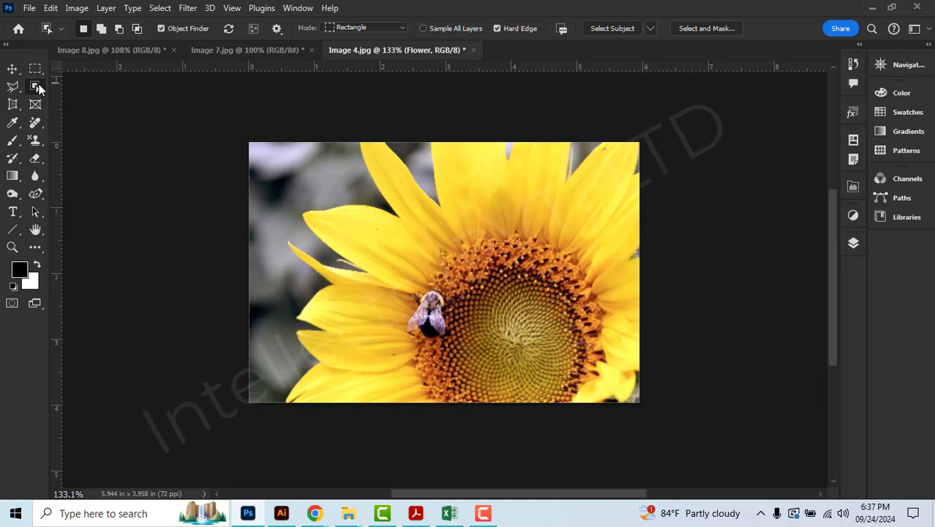
click(367, 248)
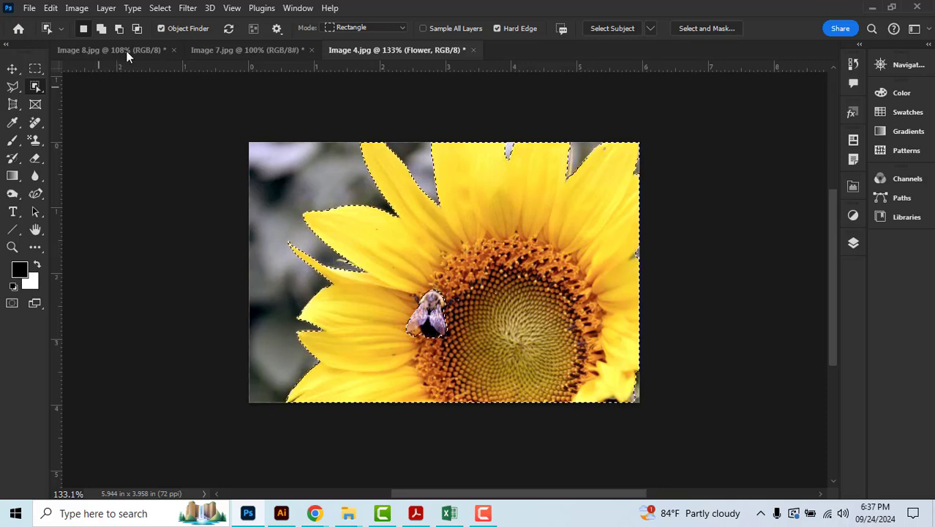
click(160, 8)
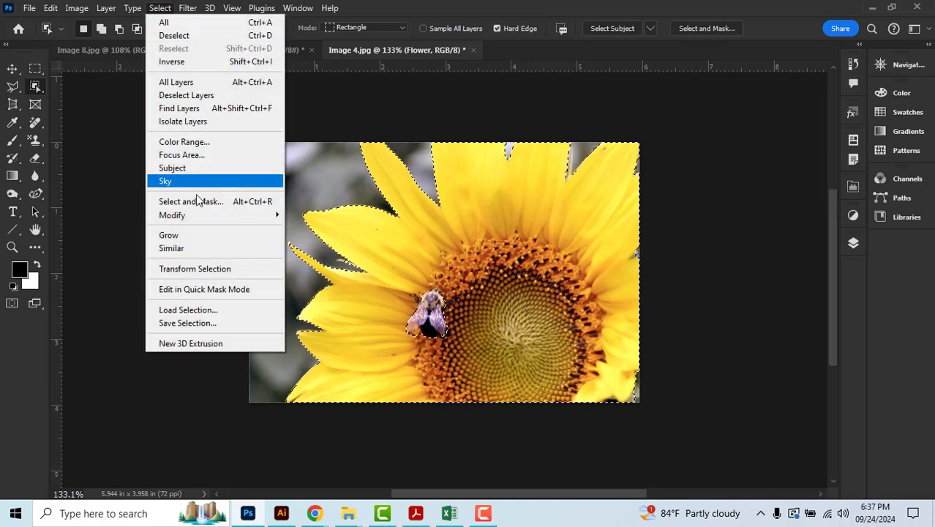
click(204, 323)
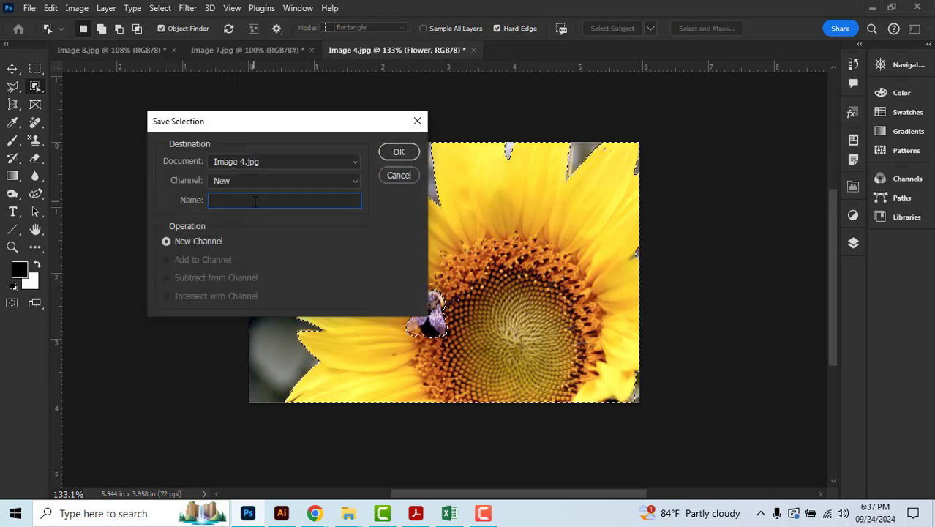
text(flower)
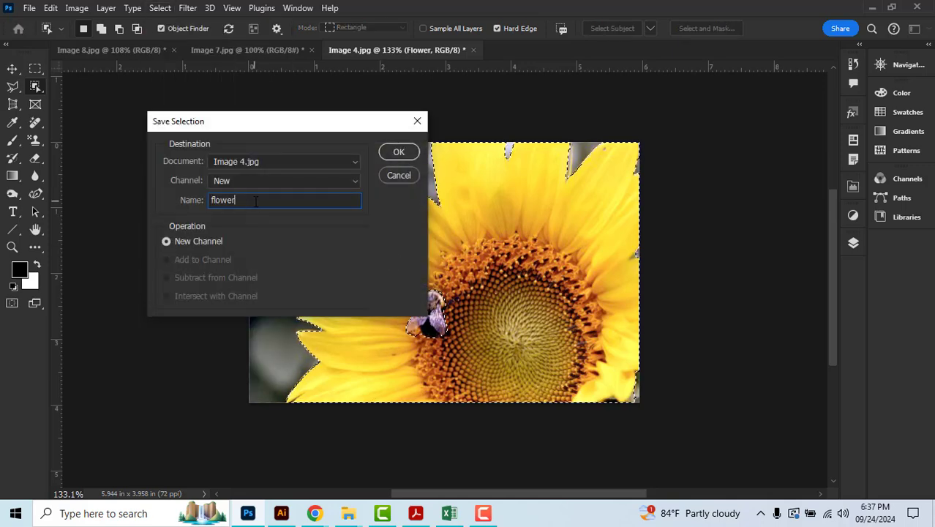
click(399, 151)
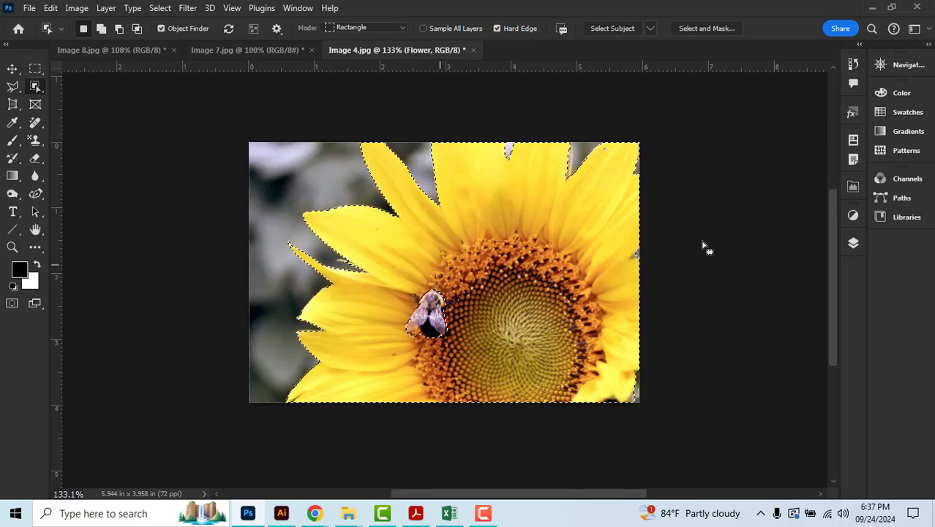
click(853, 215)
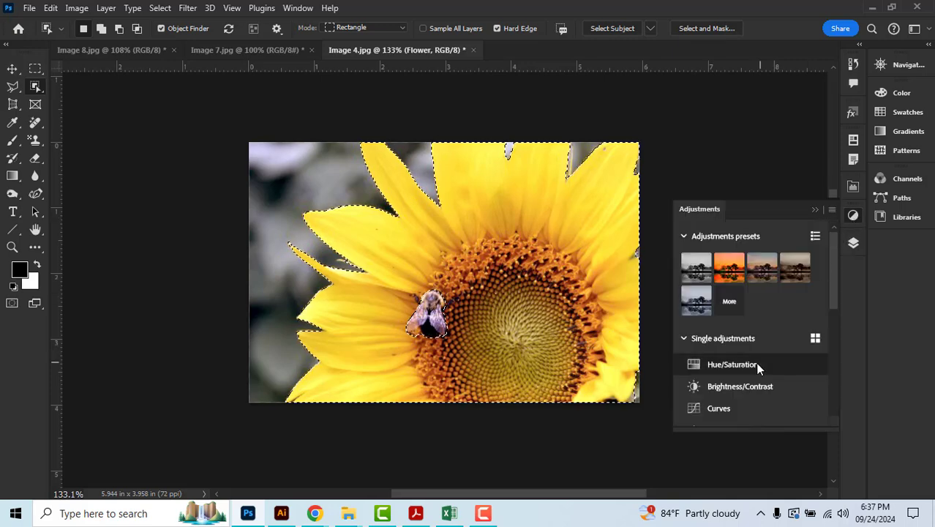
scroll(758, 368, down, 3)
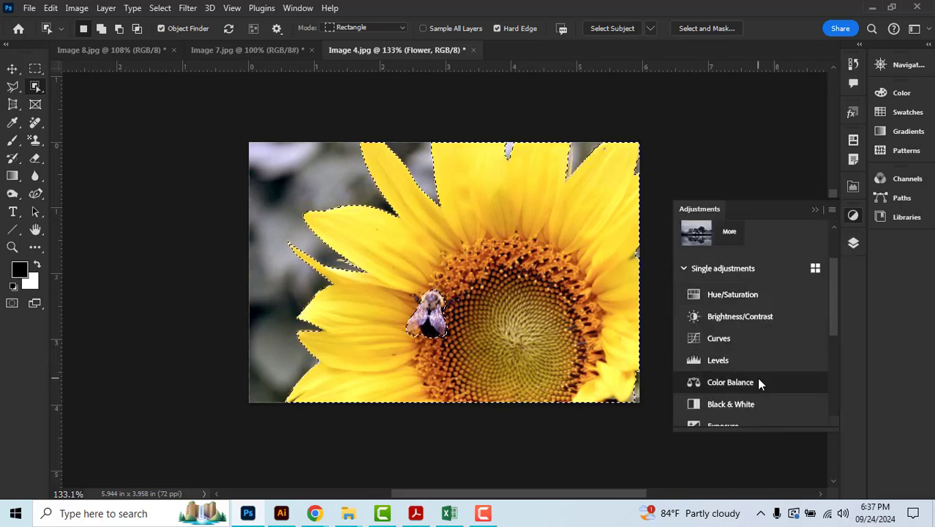
click(815, 210)
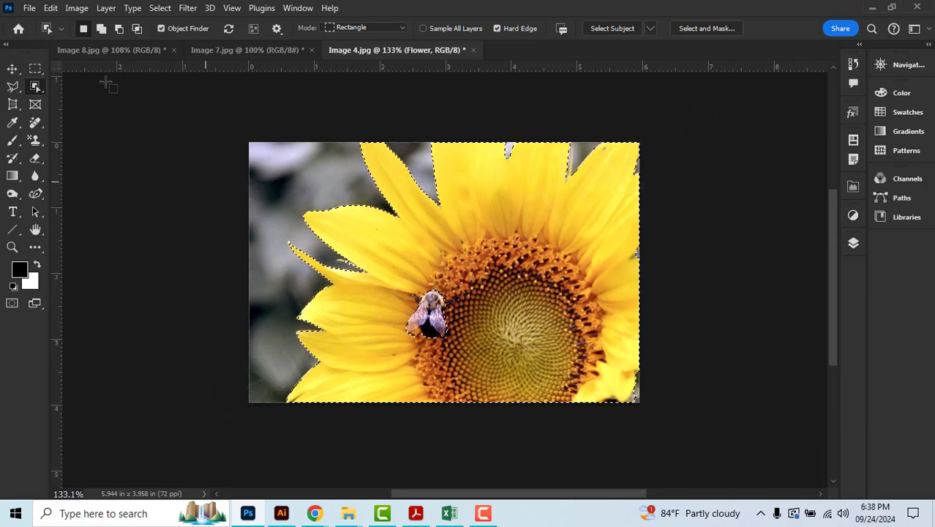
Step: Convert the sunflower image to Grayscale mode without merging the layers, discarding the color information
click(78, 9)
mouse_move(86, 23)
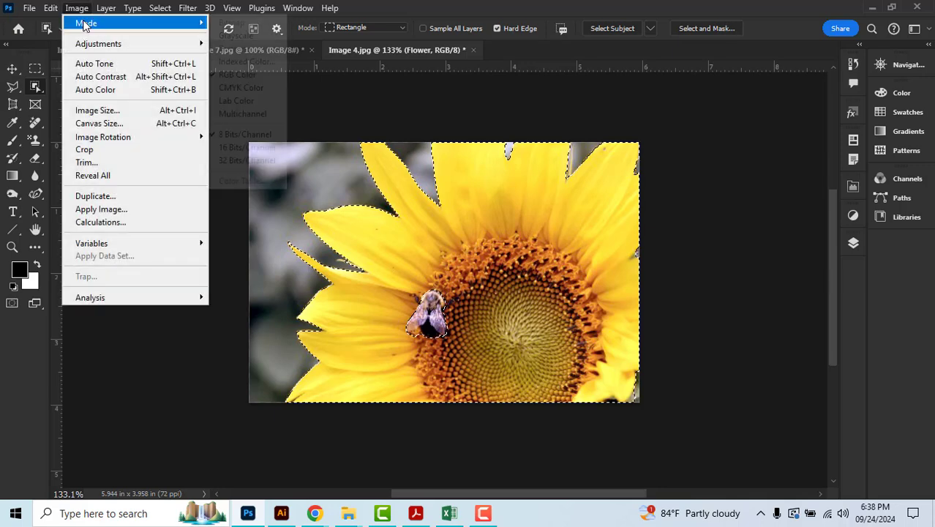
click(244, 36)
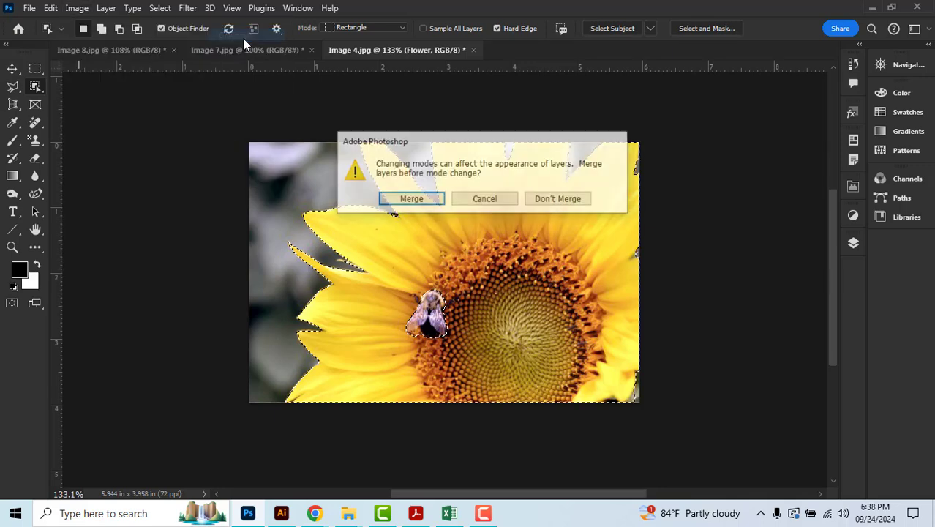
click(575, 205)
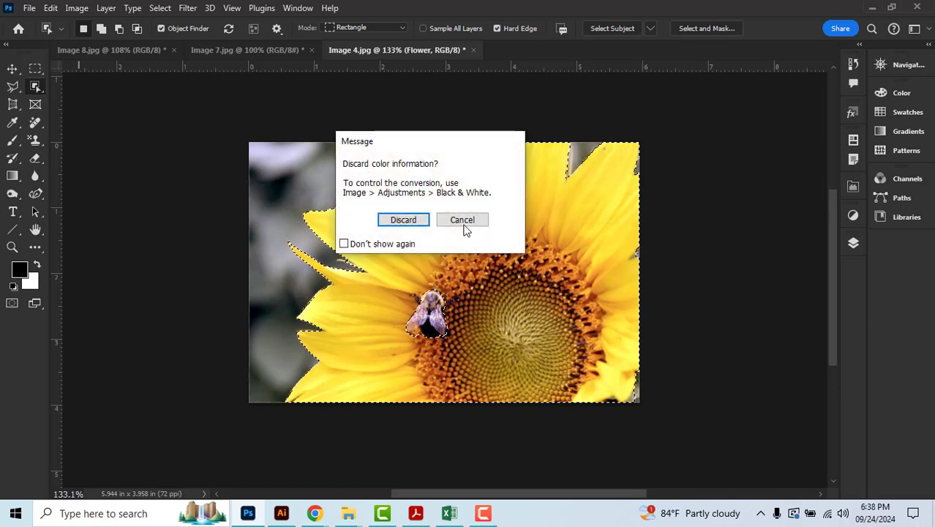
click(403, 220)
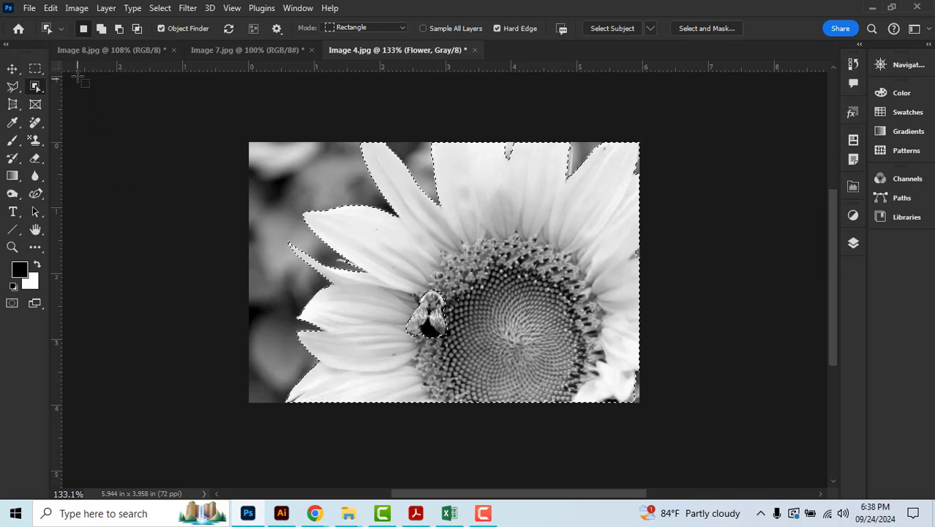
Step: Convert the grayscale image back to RGB Color mode, keeping the layers unmerged
click(76, 8)
mouse_move(110, 23)
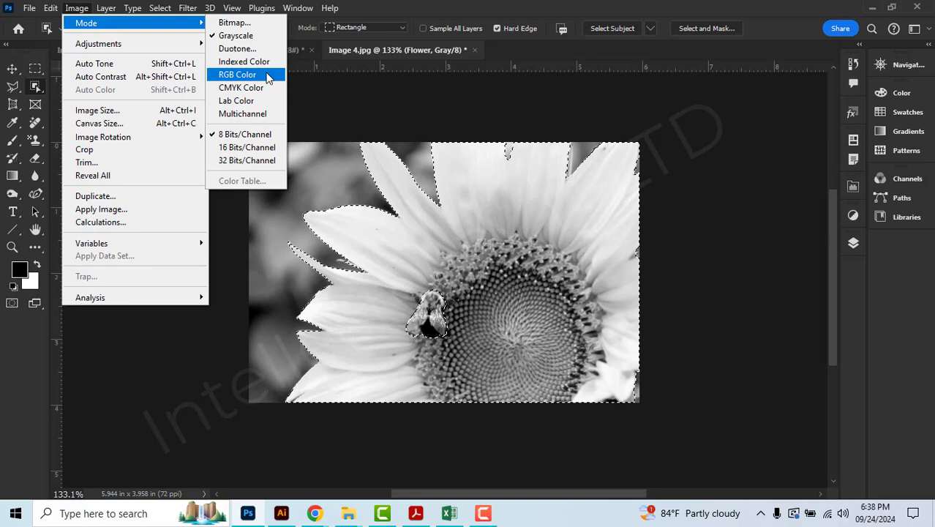
click(268, 77)
click(549, 218)
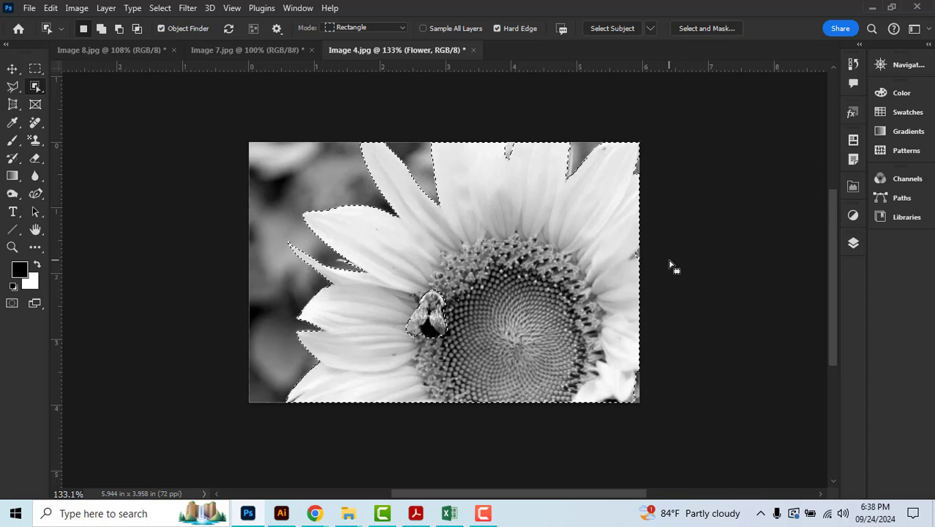
Step: Add a Color Balance adjustment to the selected flower with highlights at Cyan-Red +5, Magenta-Green -25 and Yellow-Blue +3
click(853, 216)
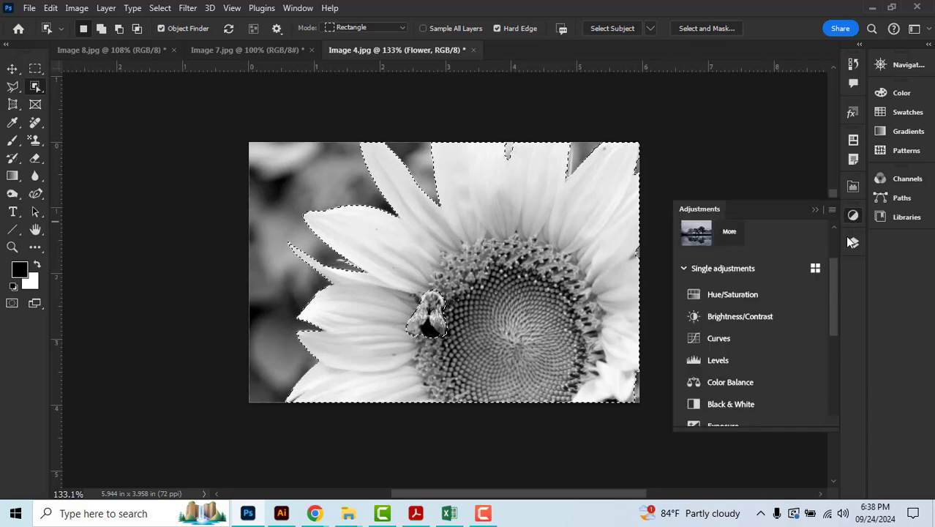
click(740, 386)
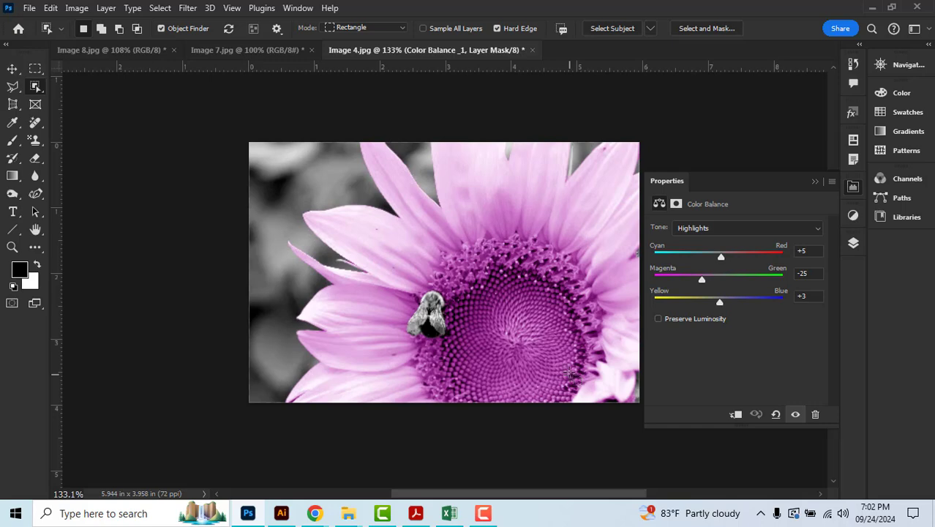
Step: Check the flower's Color Balance values for midtones and shadows against the lesson PDF in Acrobat, and return to Photoshop
key(space)
drag(567, 371, 556, 371)
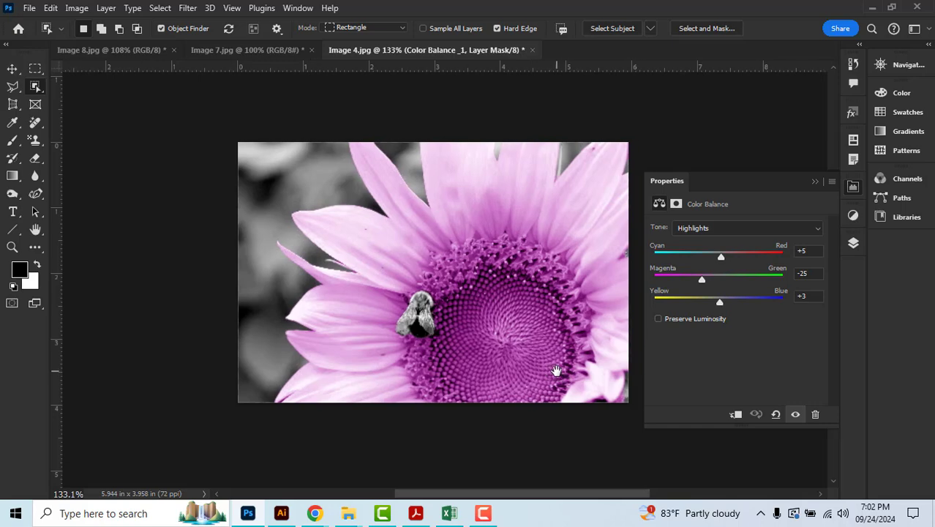
click(787, 230)
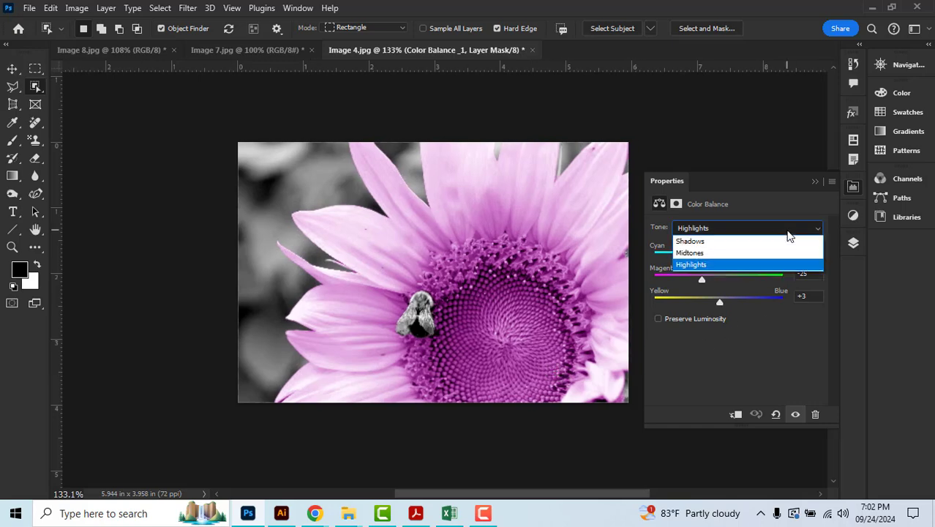
click(771, 254)
click(769, 231)
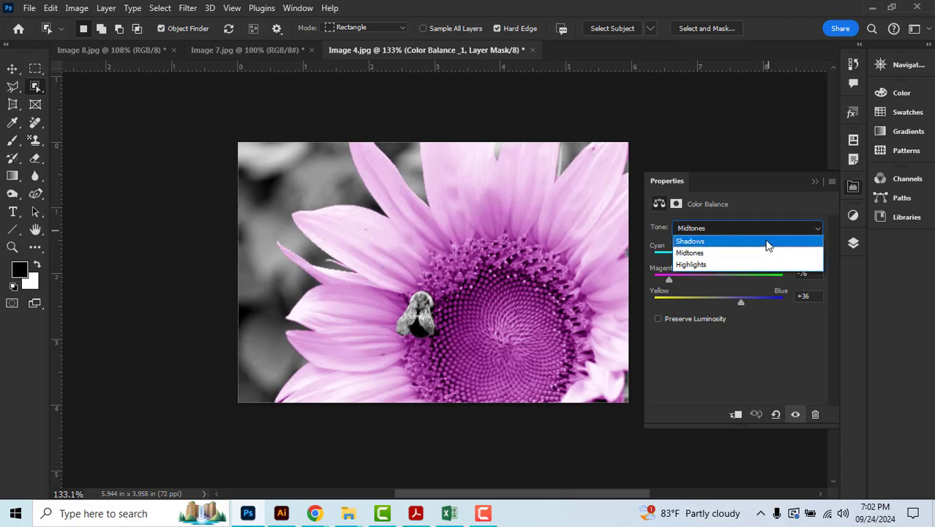
click(766, 242)
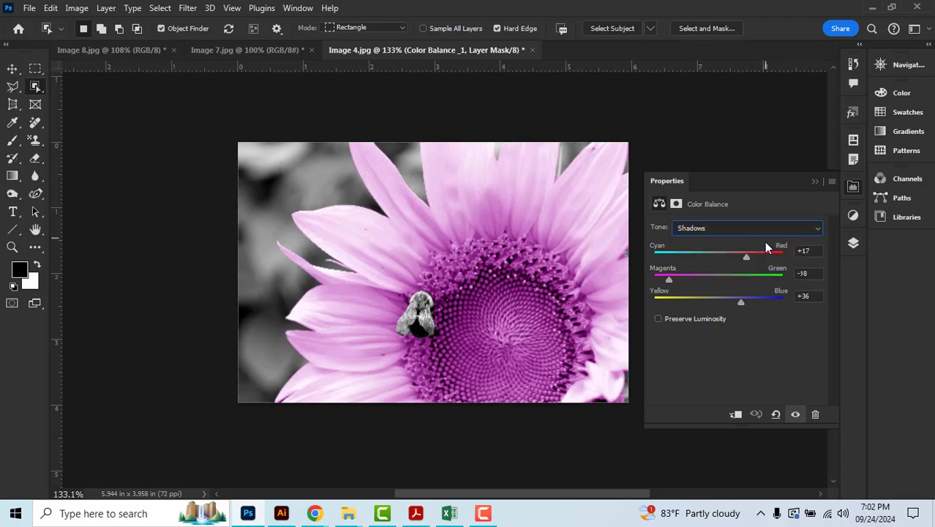
click(413, 513)
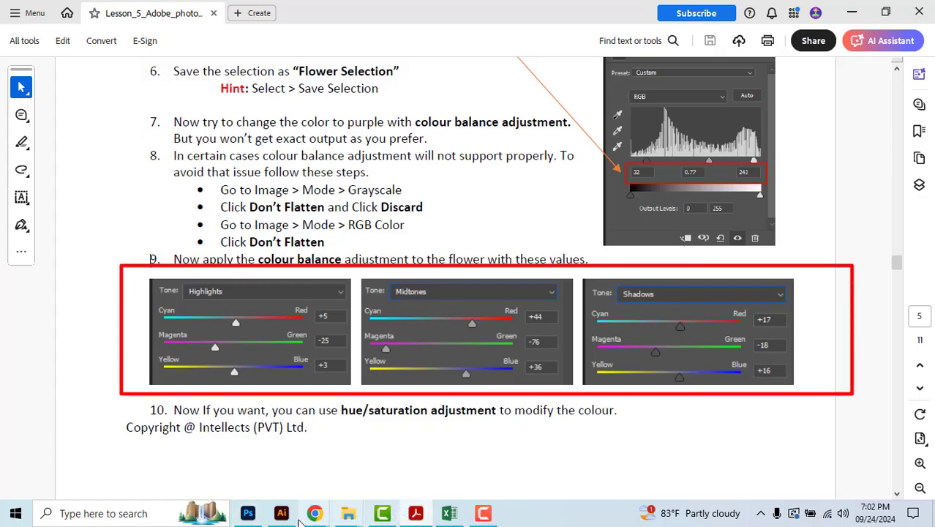
click(249, 514)
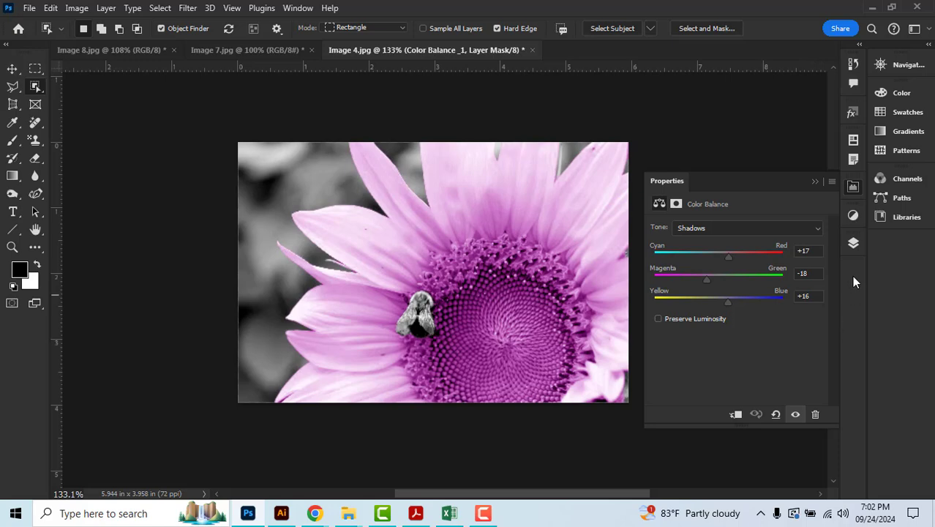
Step: Add the suffix _Flower to the name of the flower's Color Balance layer
click(853, 244)
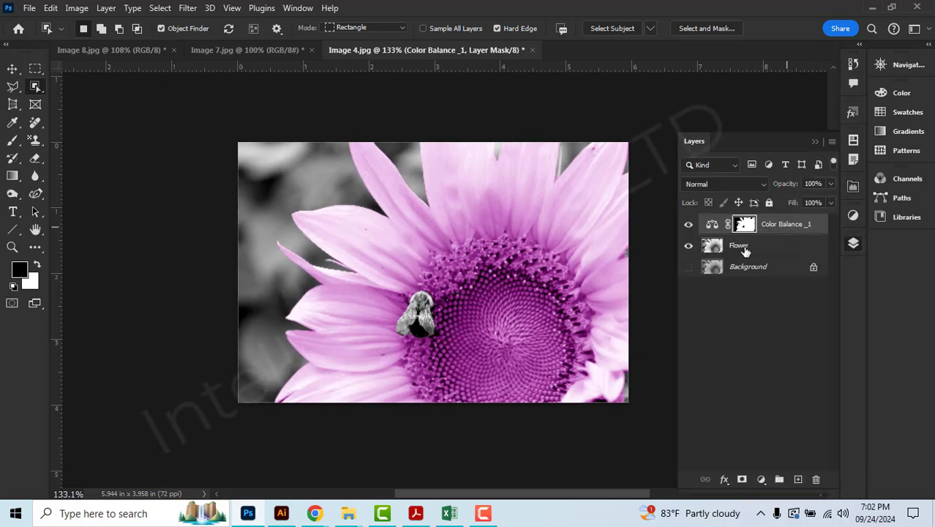
double_click(787, 225)
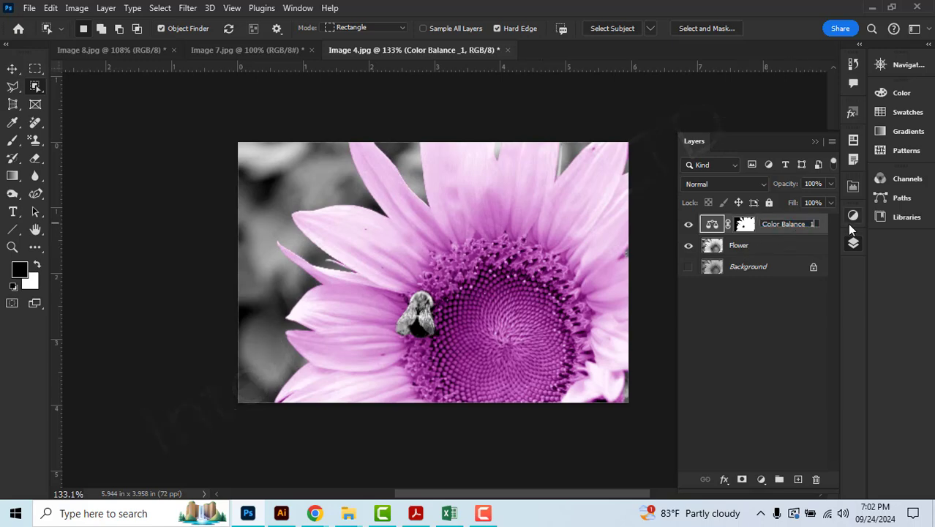
text(_Flower)
key(Return)
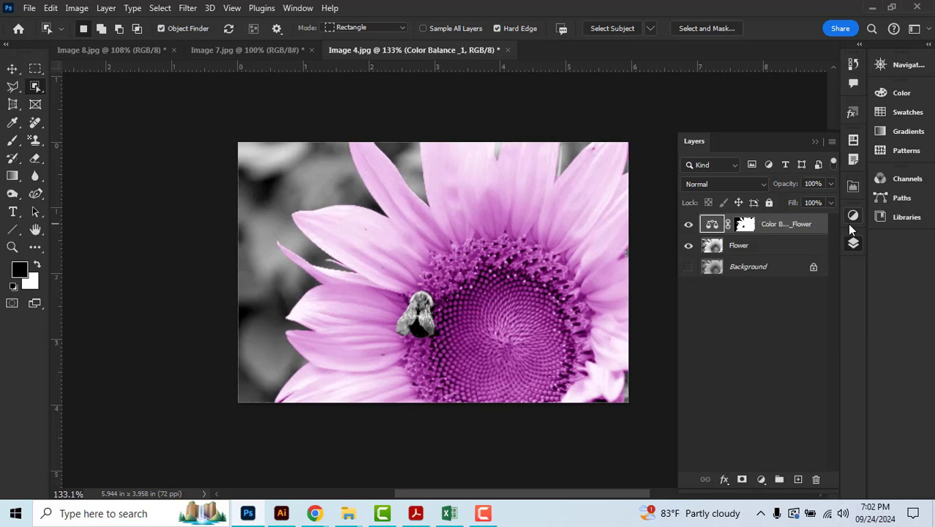
Step: Load the saved flower selection on the Flower layer and invert it to select the background around the sunflower
click(742, 251)
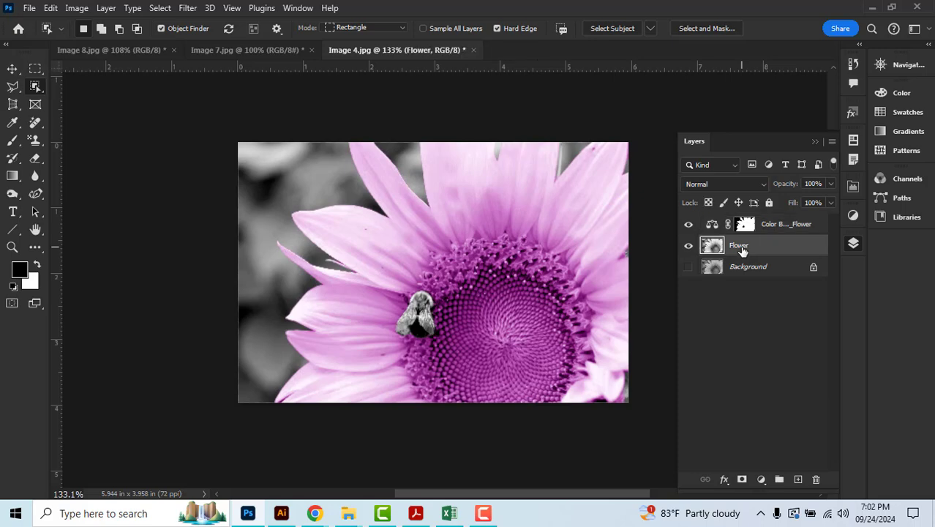
click(160, 10)
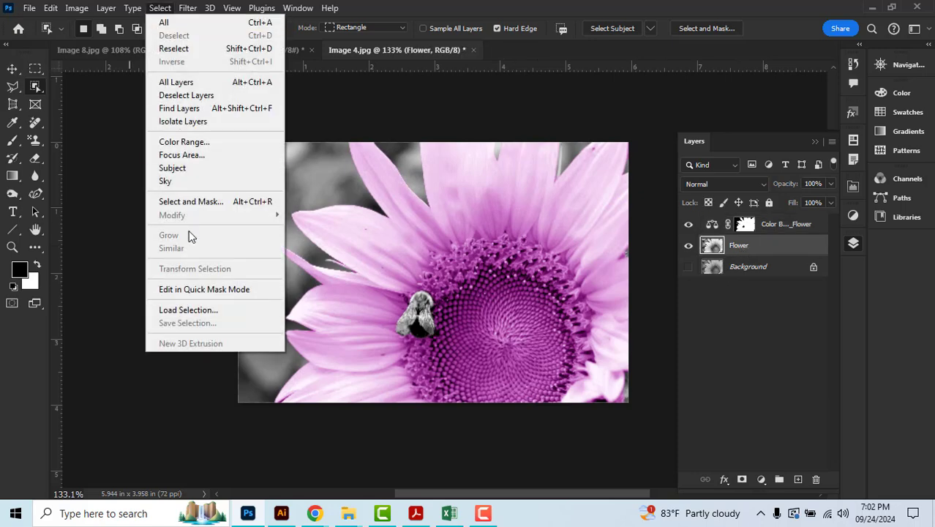
click(194, 310)
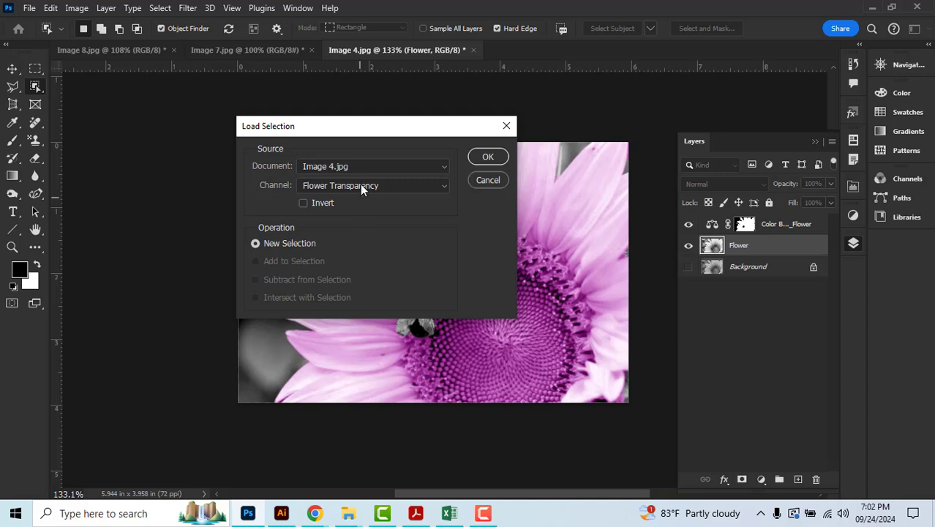
click(361, 188)
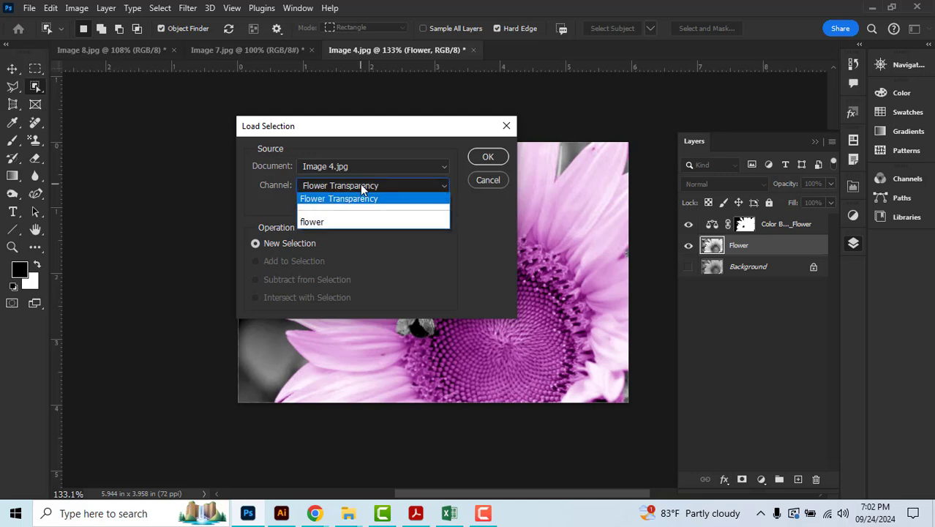
click(340, 223)
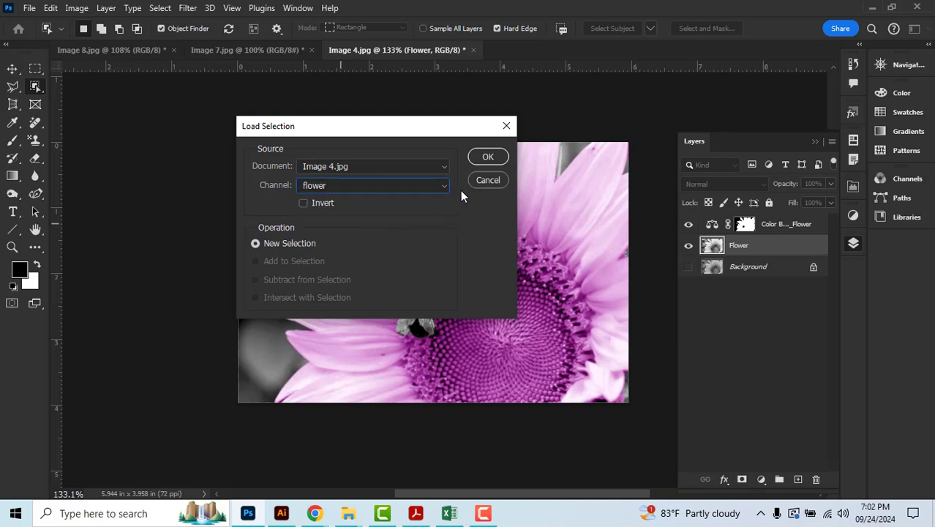
click(483, 158)
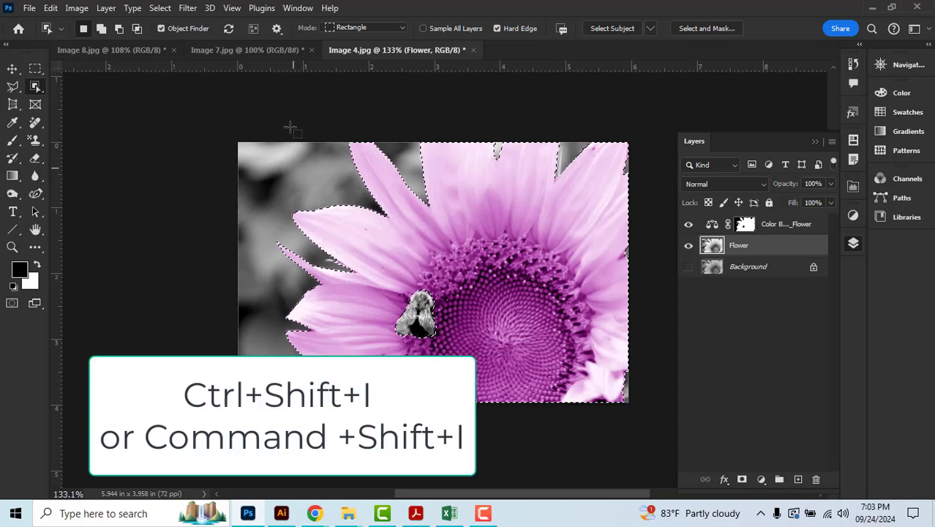
key(ctrl+shift+i)
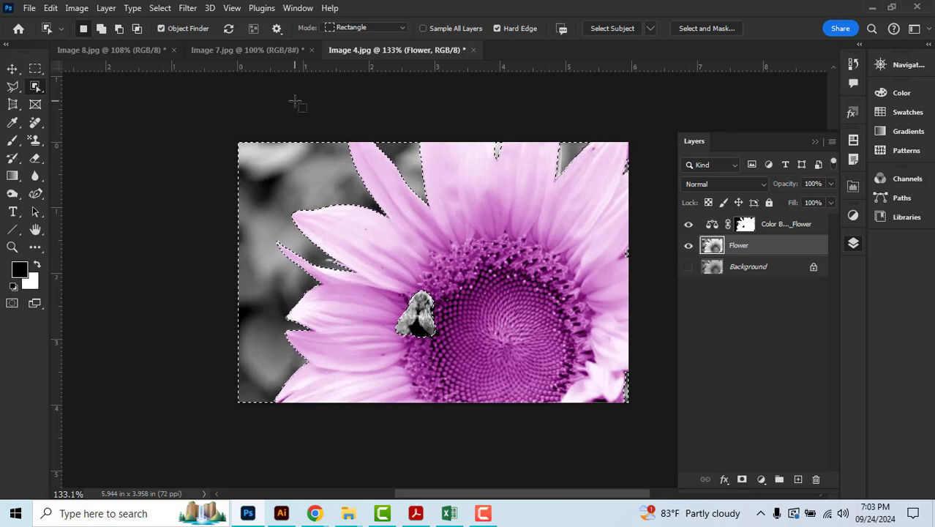
Step: Add a Color Balance adjustment to the selected background with highlights at Cyan-Red -33, Magenta-Green +14 and Yellow-Blue -29
click(854, 215)
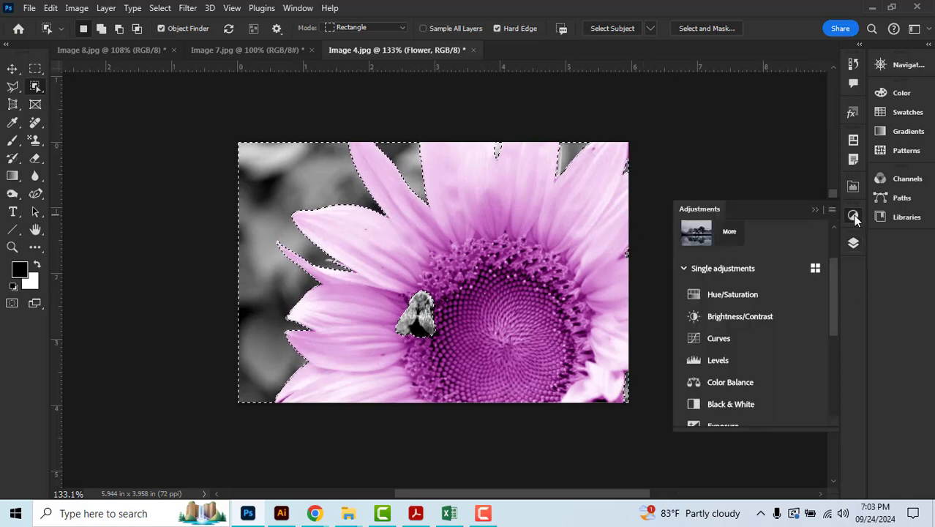
click(731, 382)
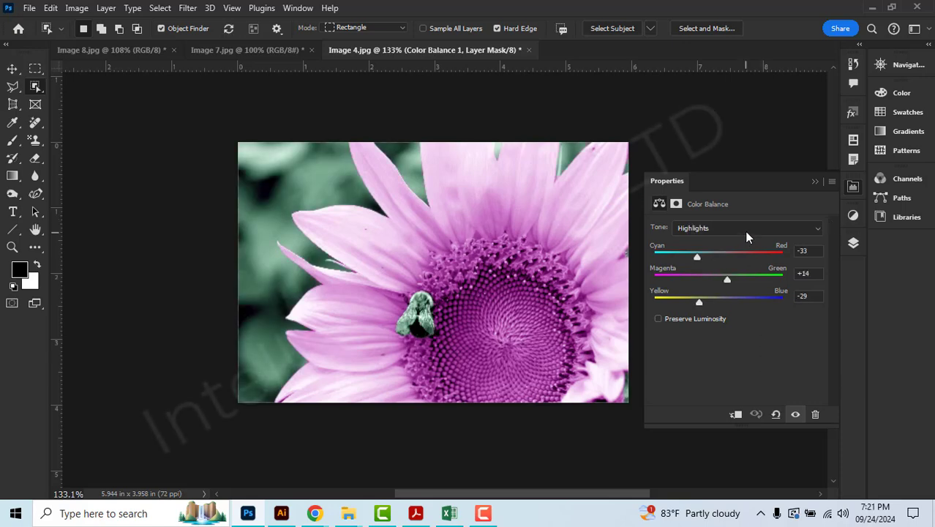
Step: Check the background's Color Balance values for highlights, midtones and shadows in the lesson PDF in Acrobat, and return to Photoshop
click(746, 235)
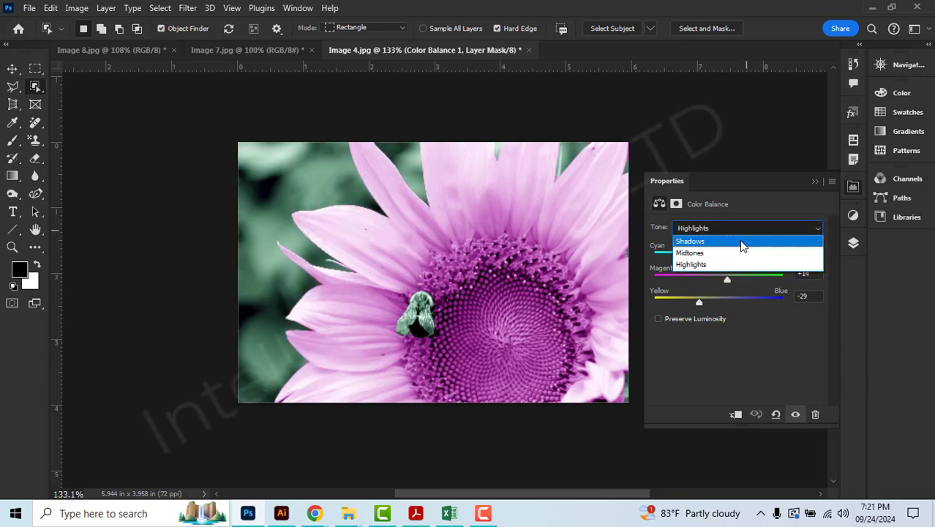
click(721, 366)
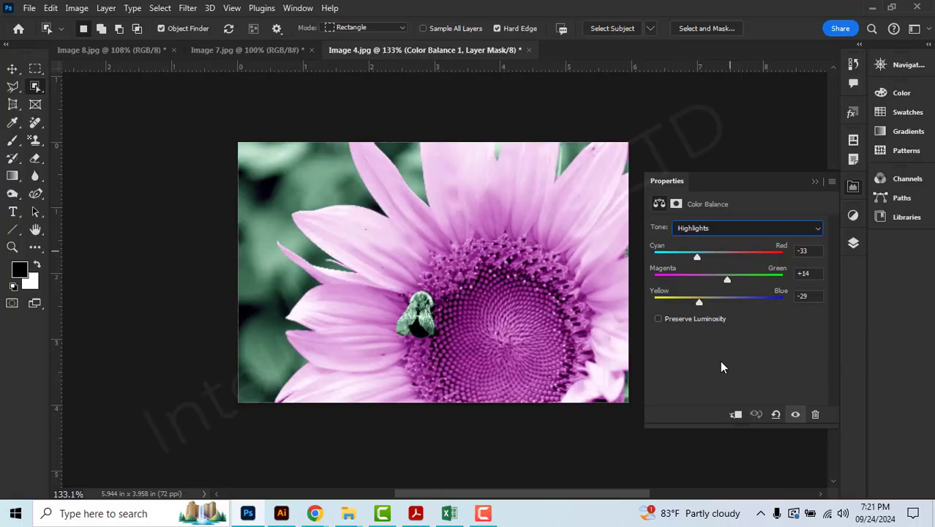
click(416, 514)
scroll(104, 129, up, 1)
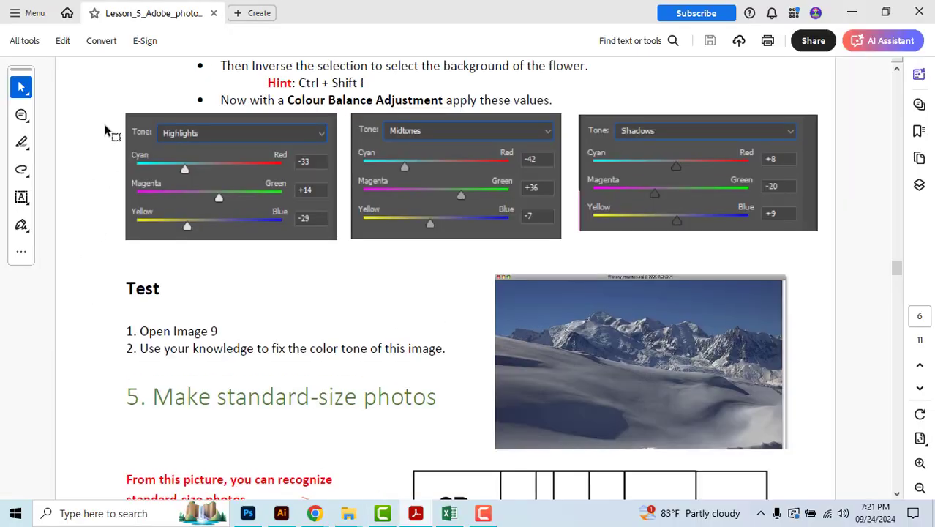
drag(108, 110, 820, 260)
click(247, 513)
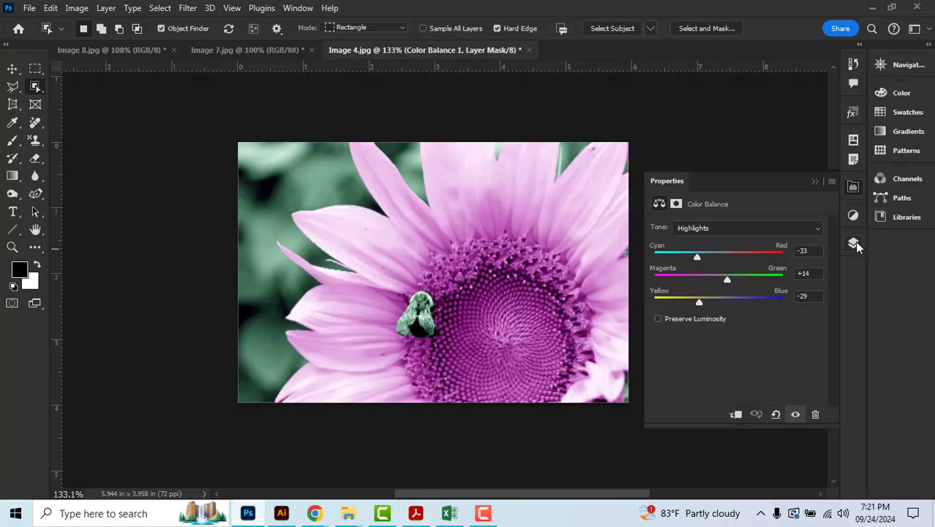
Step: Rename the background's Color Balance 1 layer as Color Balance Background
click(854, 242)
click(781, 231)
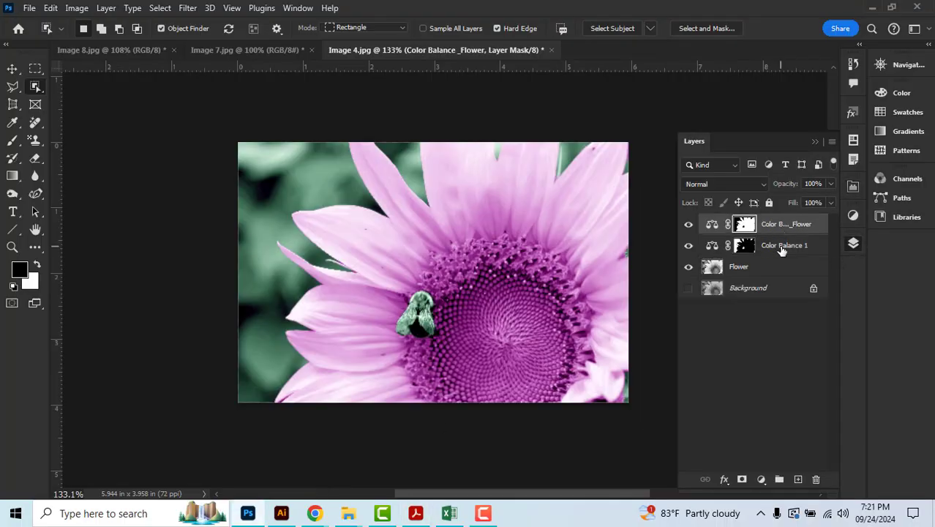
double_click(783, 246)
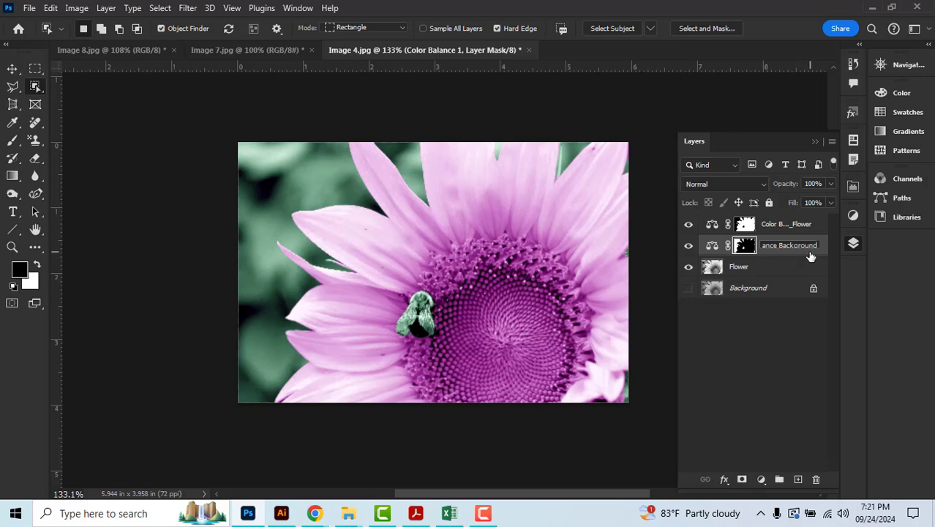
Step: Link the Flower layer with the two Color Balance adjustment layers above it
click(796, 271)
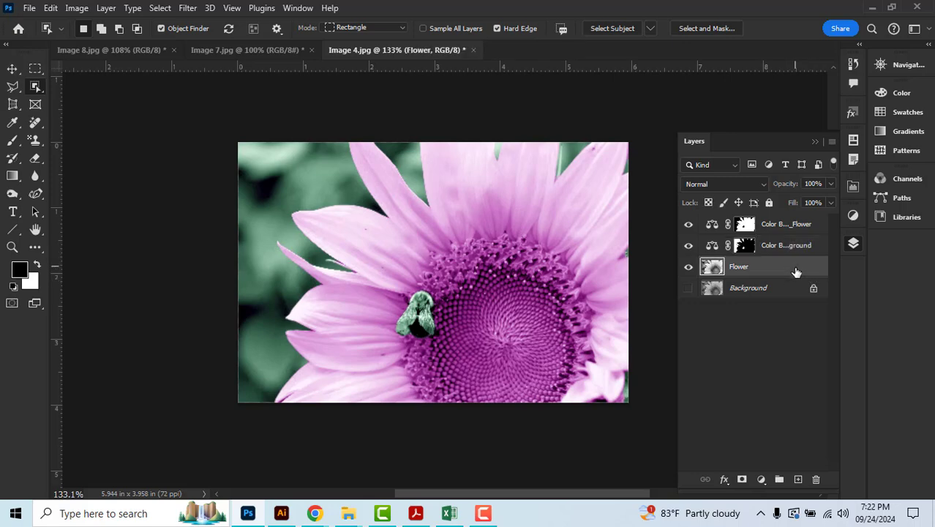
ctrl+click(802, 248)
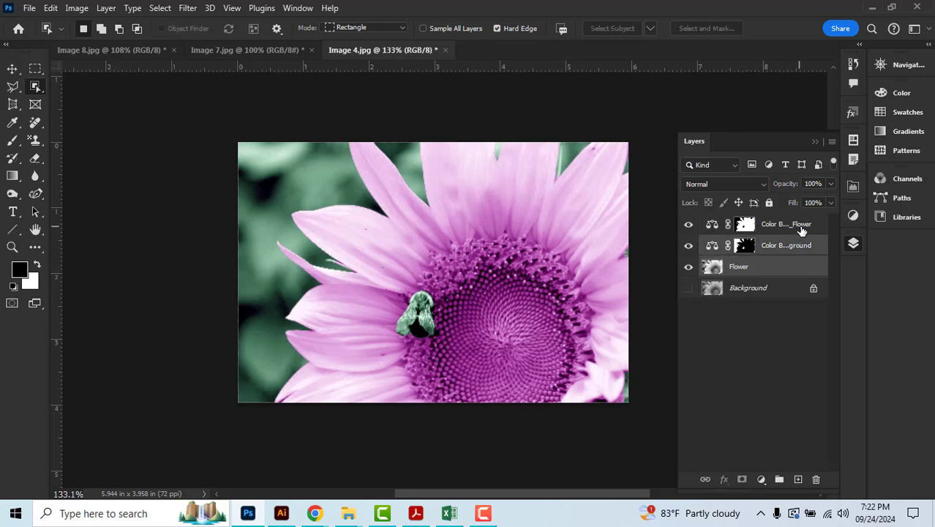
ctrl+click(802, 230)
click(704, 481)
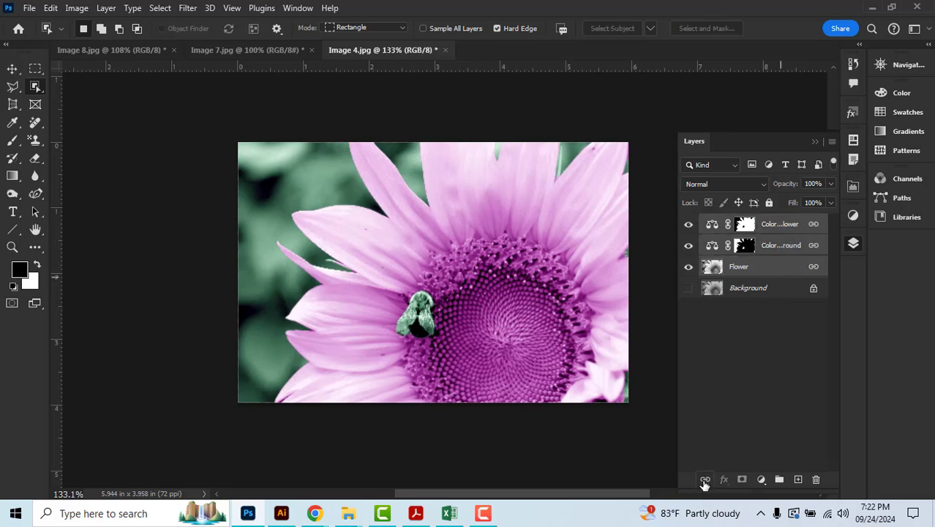
Step: Switch to the lesson PDF in Acrobat and examine the Test exercise on Image 9 with its mountain picture
click(415, 514)
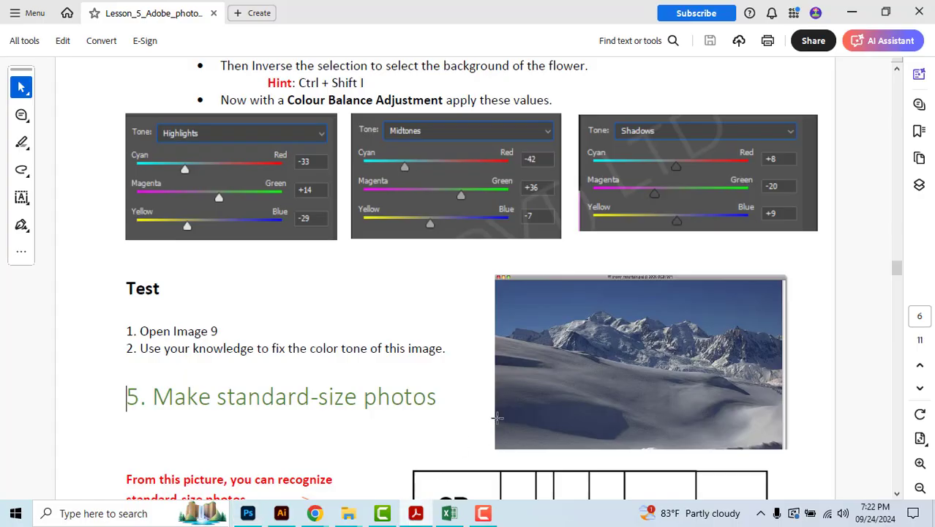
drag(484, 265, 802, 456)
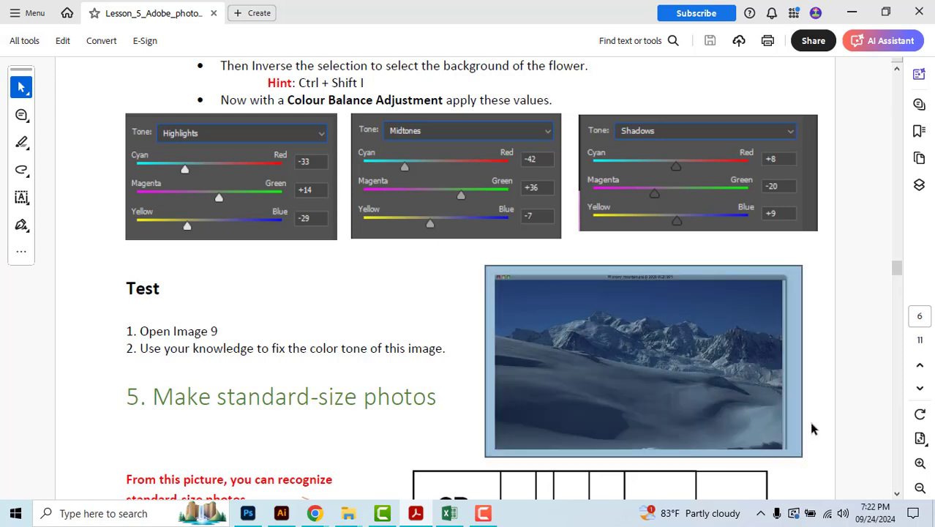
click(819, 408)
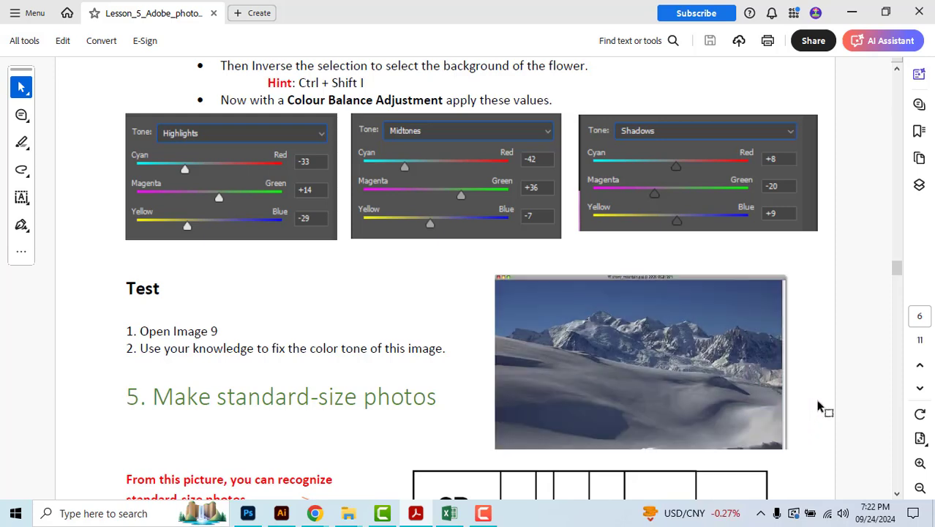